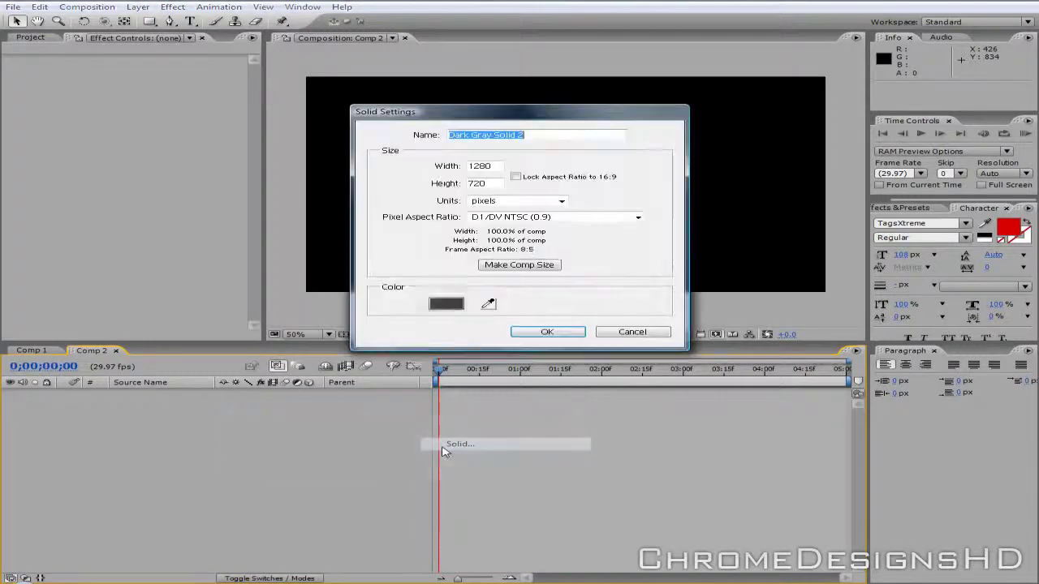
Create a dark gray solid at comp size and apply the Ramp effect to it
{"action": "left_click", "coordinate": [522, 264]}
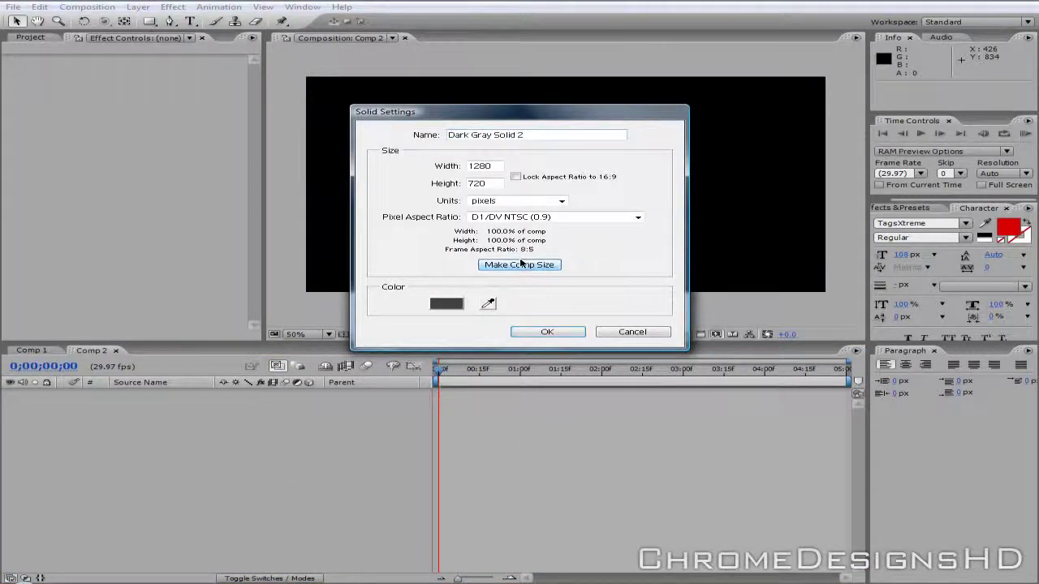
{"action": "left_click", "coordinate": [542, 332]}
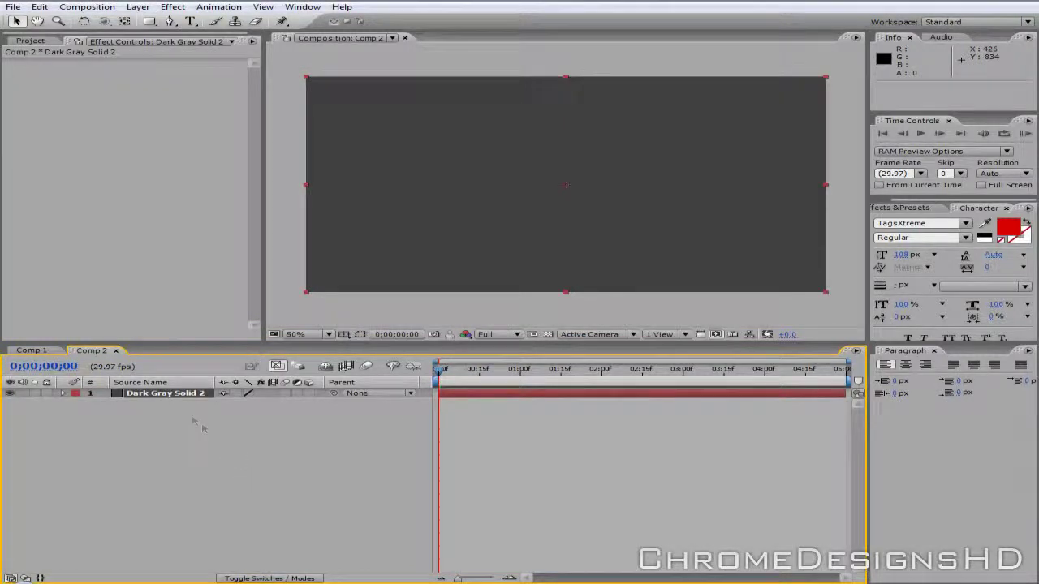
{"action": "left_click", "coordinate": [172, 7]}
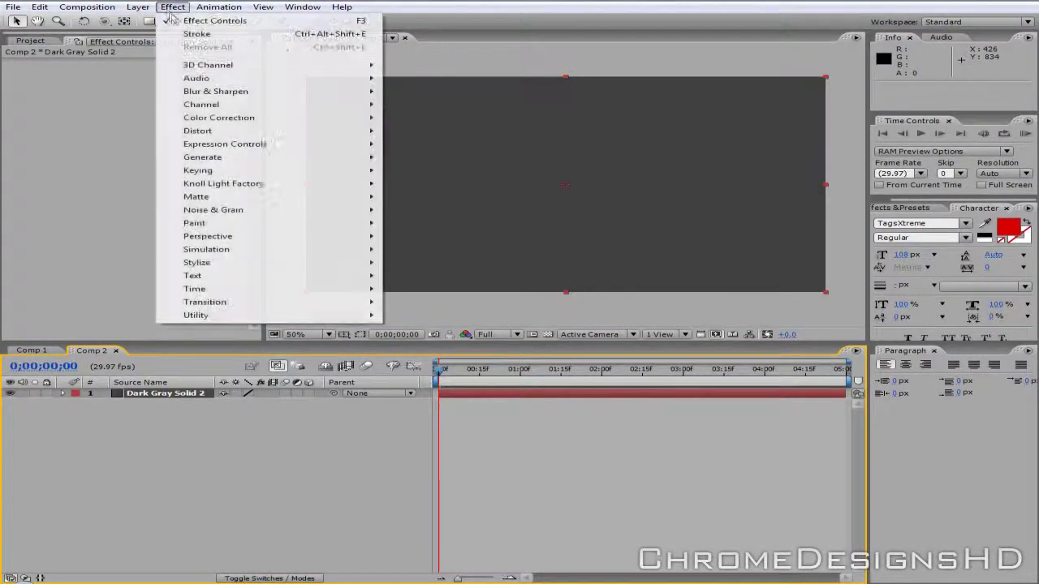
{"action": "mouse_move", "coordinate": [200, 159]}
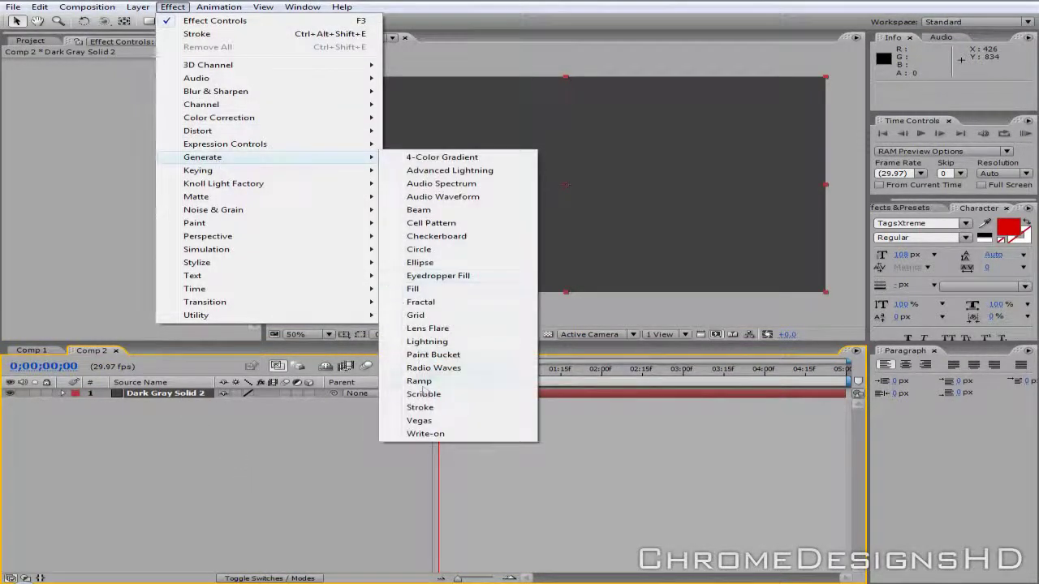
{"action": "left_click", "coordinate": [422, 381]}
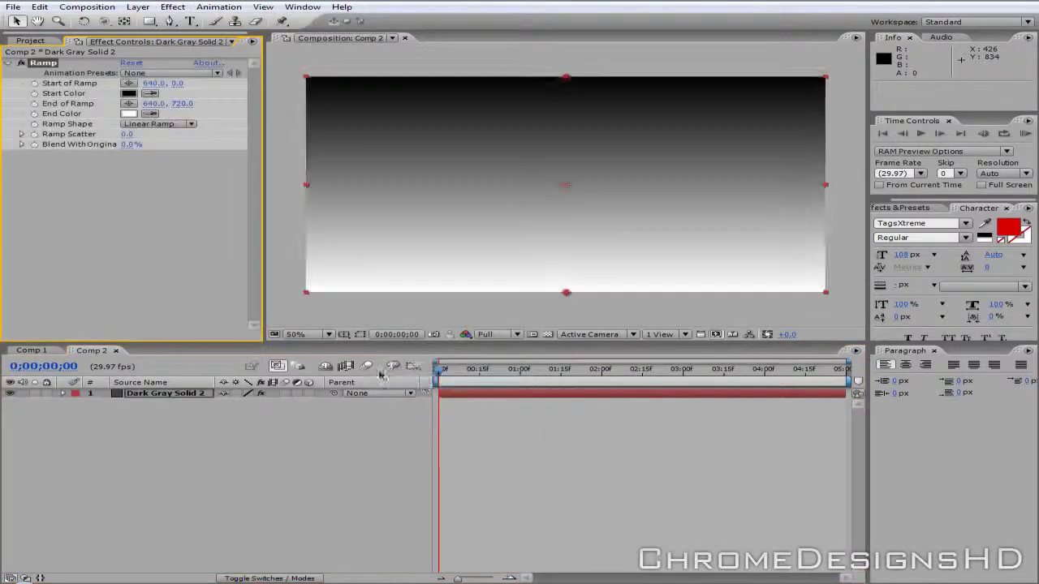
Change the ramp shape to Radial Ramp and move its start point to the frame's center, at about 638, 364
{"action": "left_click", "coordinate": [154, 124]}
{"action": "left_click", "coordinate": [161, 141]}
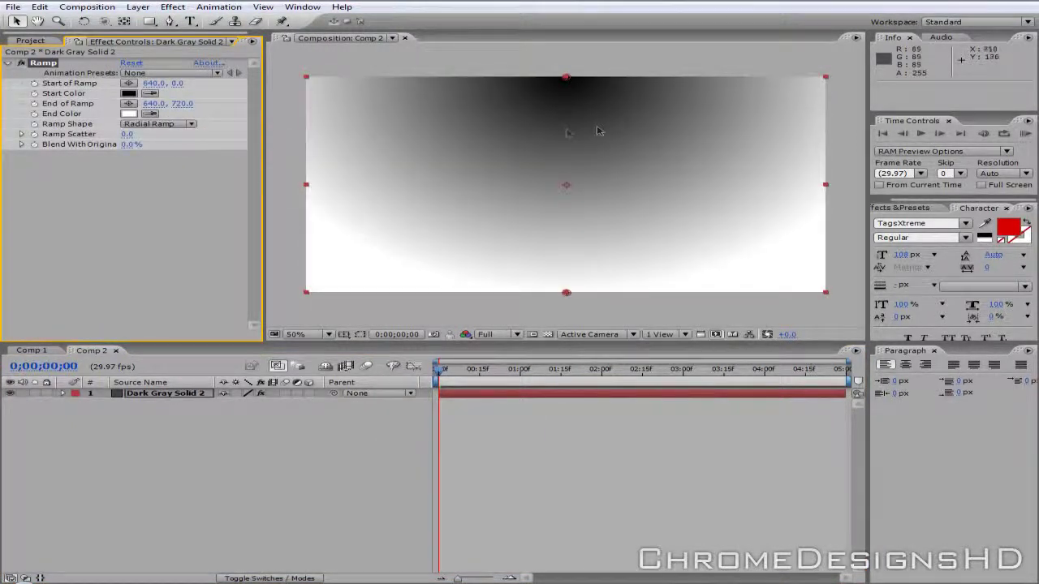
{"action": "left_click_drag", "start_coordinate": [566, 79], "coordinate": [565, 185]}
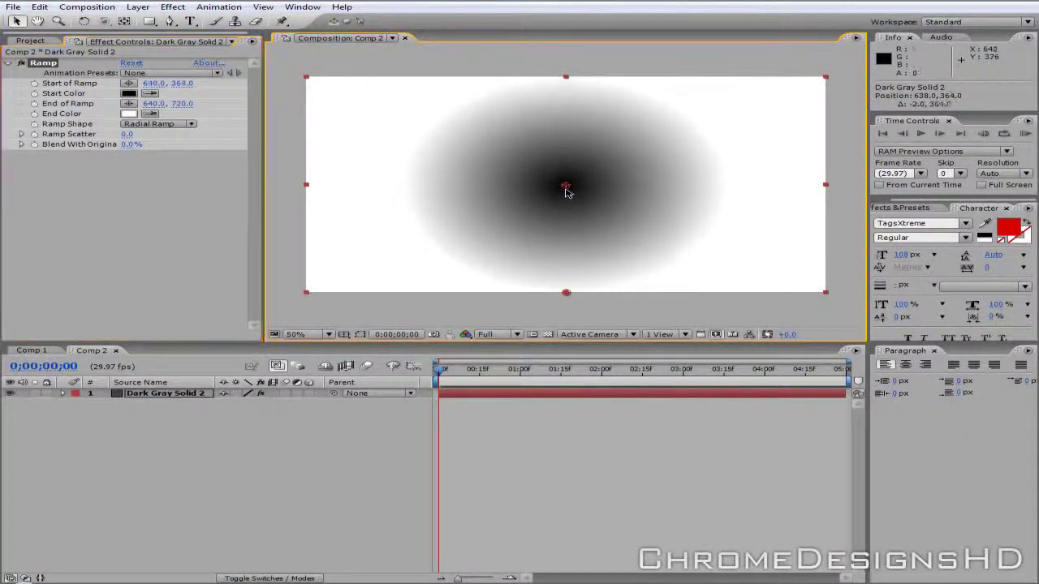
Set the ramp's end color to 1B1B1B and its start color to a slightly lighter dark gray
{"action": "left_click", "coordinate": [134, 115]}
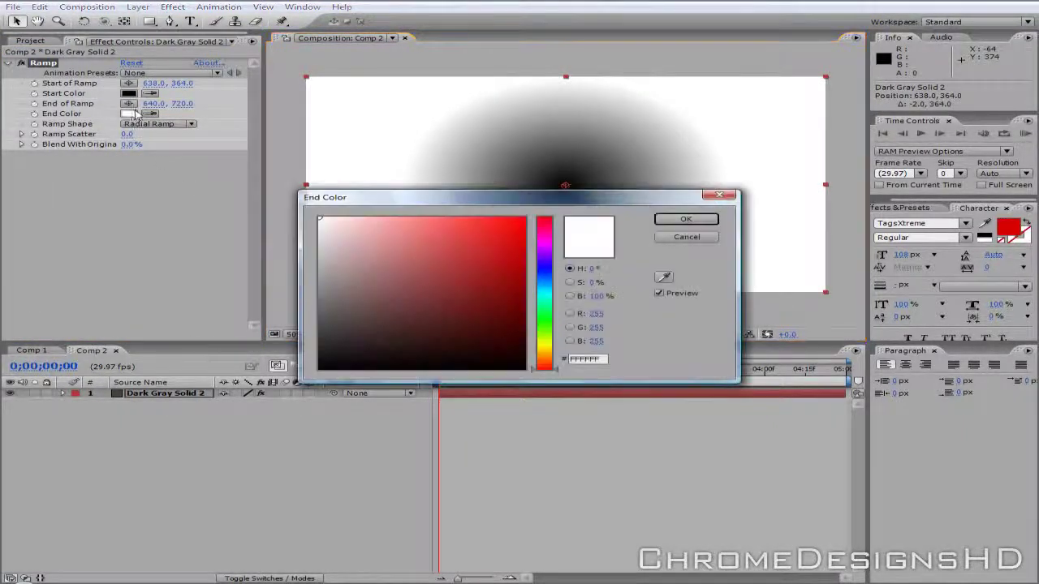
{"action": "left_click_drag", "start_coordinate": [382, 278], "coordinate": [297, 354]}
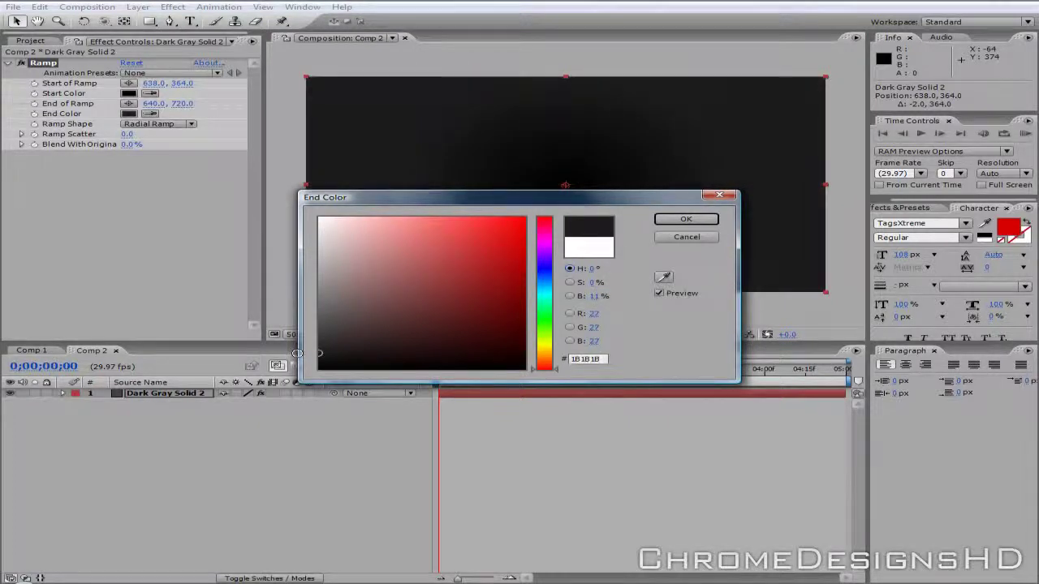
{"action": "left_click", "coordinate": [686, 220]}
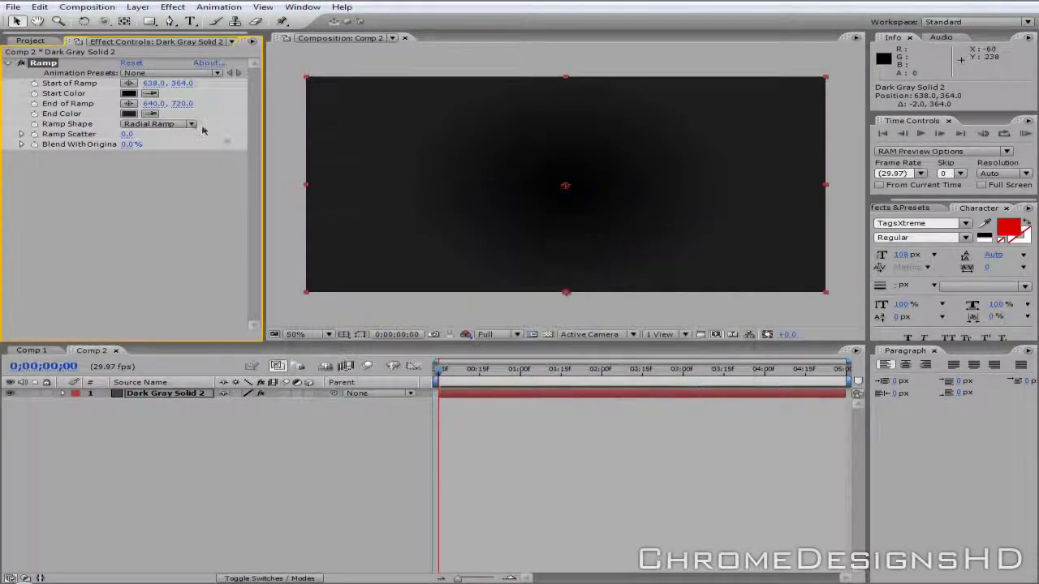
{"action": "left_click", "coordinate": [127, 93]}
{"action": "left_click_drag", "start_coordinate": [341, 348], "coordinate": [304, 357]}
{"action": "left_click", "coordinate": [686, 219]}
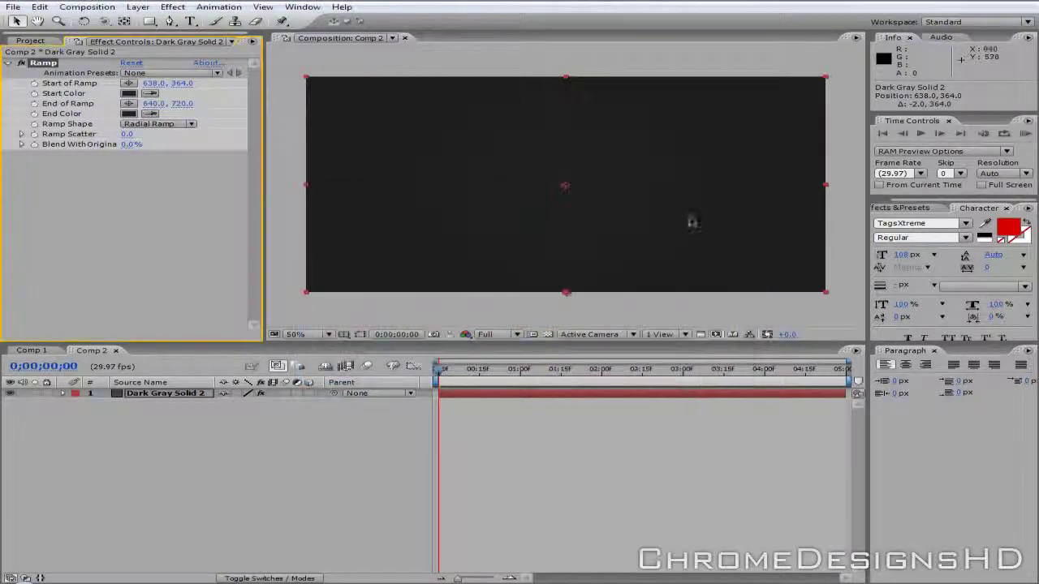
{"action": "left_click", "coordinate": [657, 297]}
{"action": "left_click", "coordinate": [190, 395]}
{"action": "left_click", "coordinate": [195, 417]}
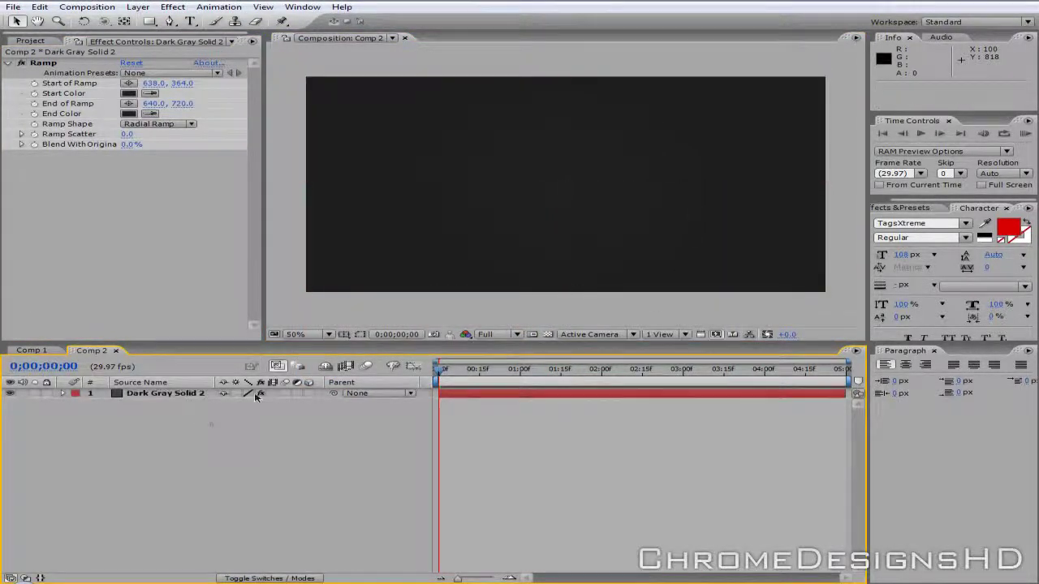
Add a text layer reading "DESIGNS" near the middle of the composition, leaving Caps Lock off
{"action": "left_click", "coordinate": [191, 22]}
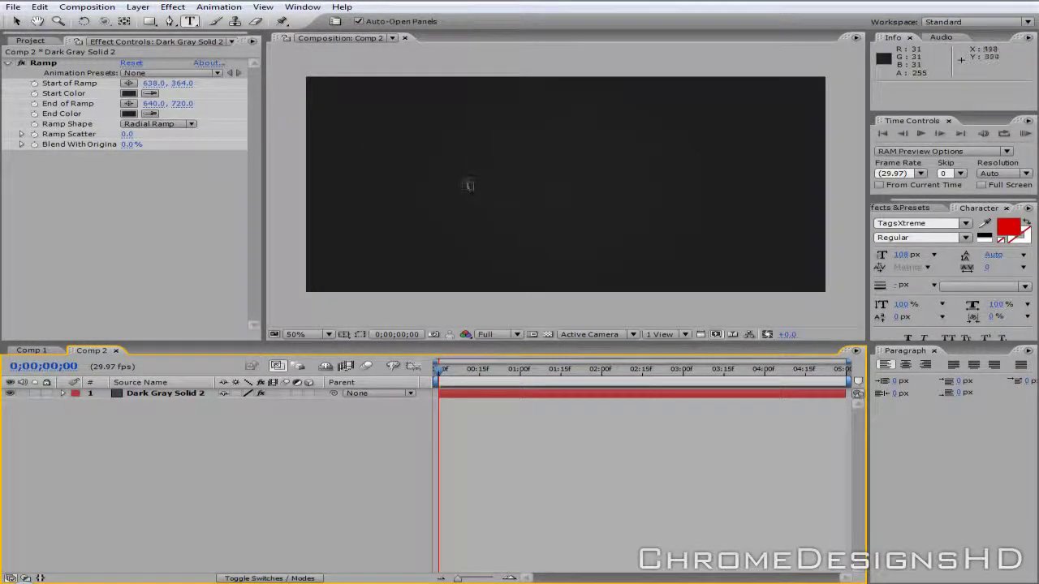
{"action": "left_click", "coordinate": [466, 183]}
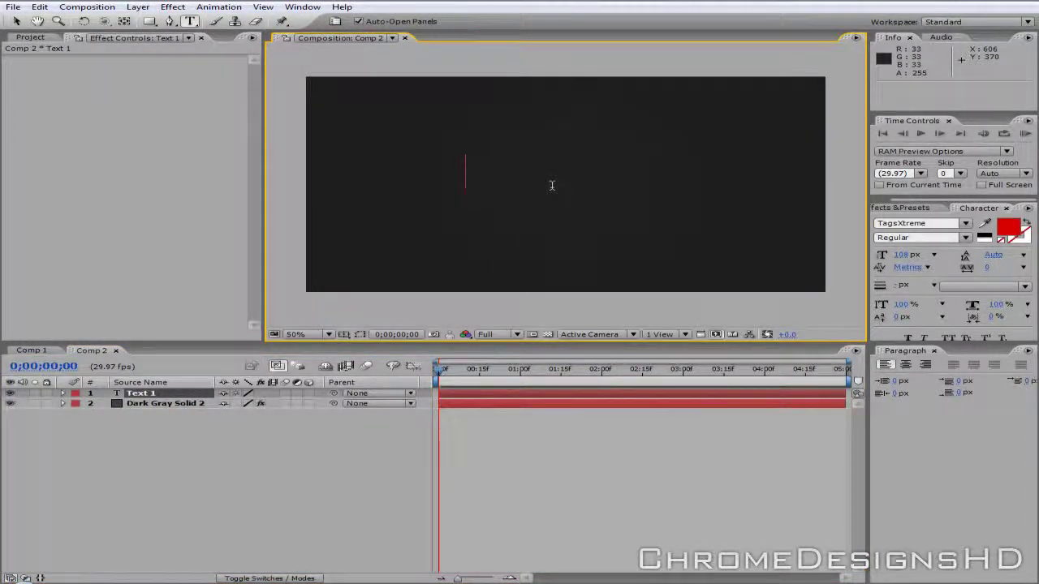
{"action": "type", "text": "Designs"}
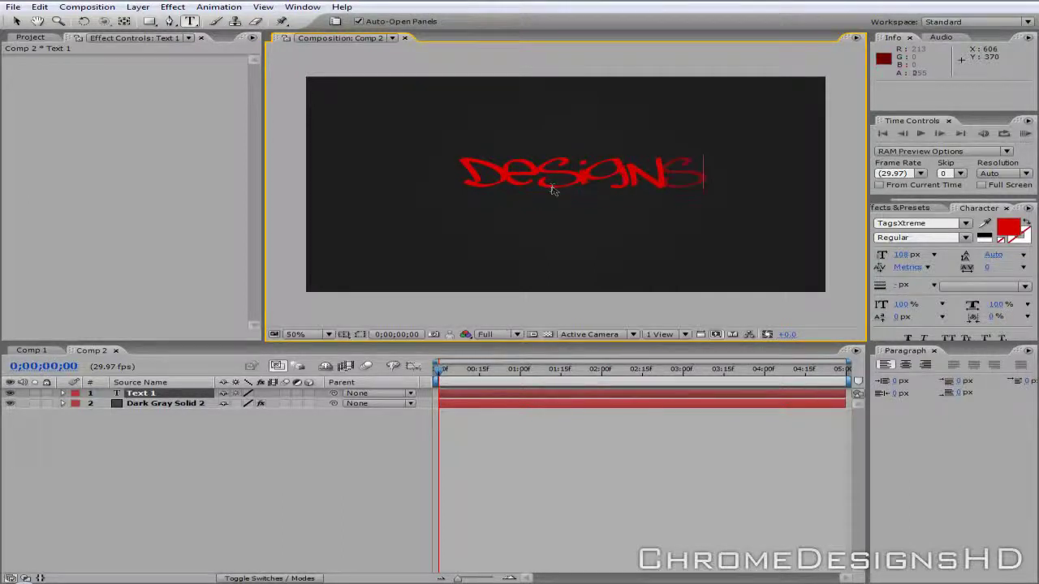
{"action": "left_click", "coordinate": [15, 20]}
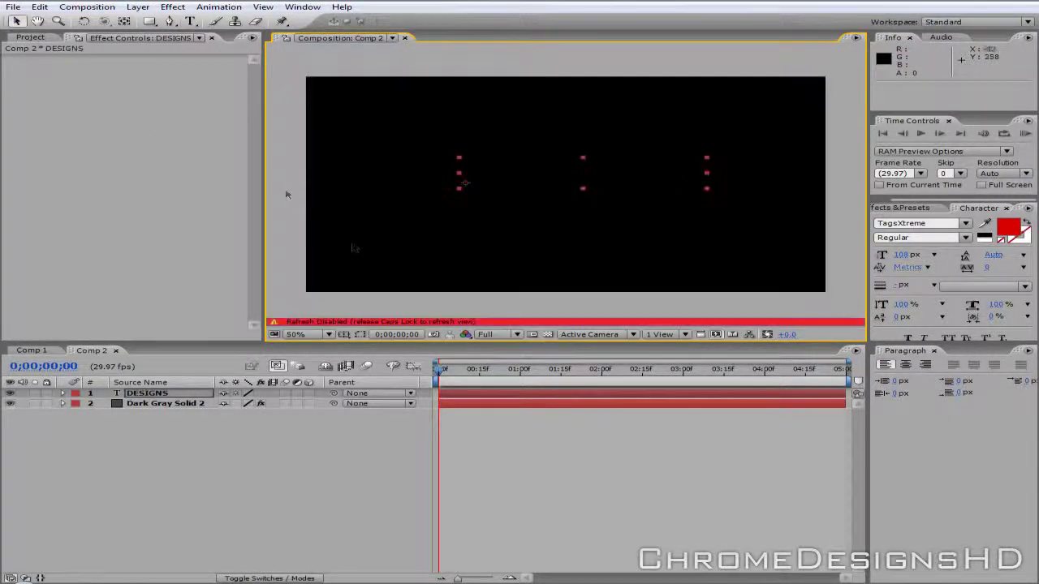
{"action": "key", "text": "Caps_Lock"}
Center the DESIGNS text at about 350, 386 using the Title/Action Safe overlay, and hide the overlay again
{"action": "left_click", "coordinate": [344, 335]}
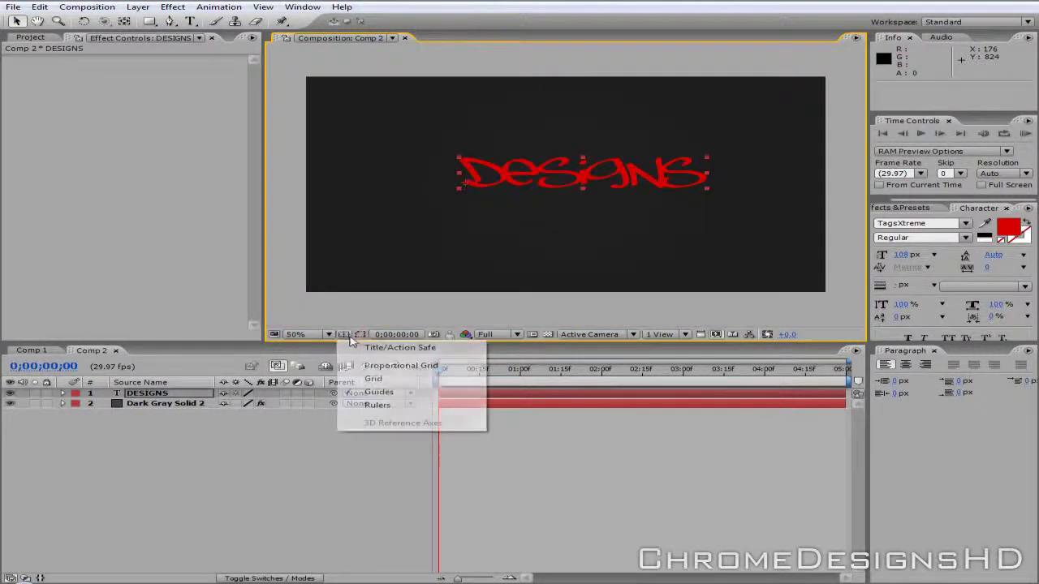
{"action": "left_click", "coordinate": [382, 347]}
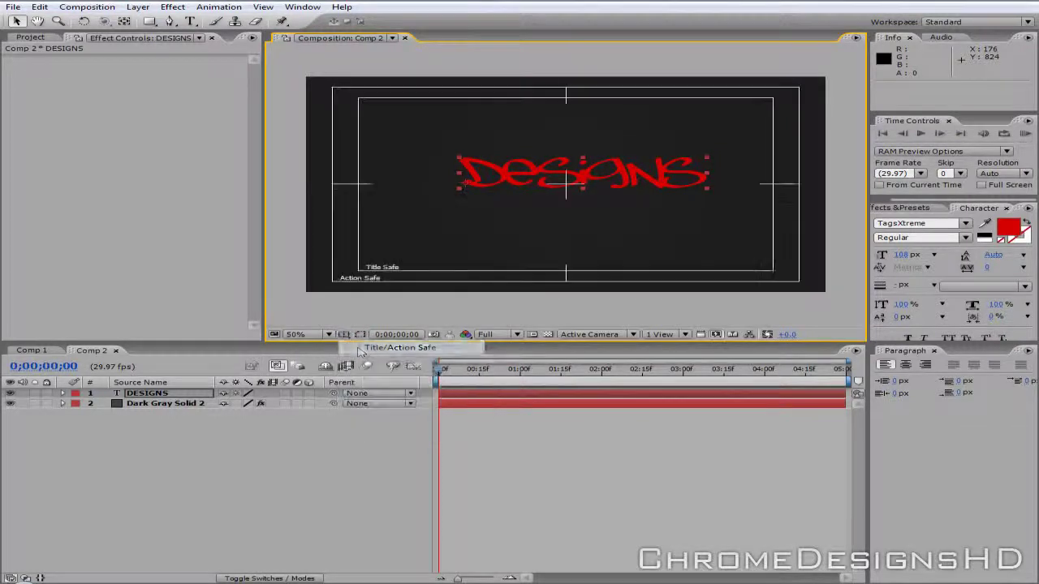
{"action": "mouse_move", "coordinate": [520, 176]}
{"action": "left_mouse_down"}
{"action": "mouse_move", "coordinate": [499, 178]}
{"action": "mouse_move", "coordinate": [504, 185]}
{"action": "left_mouse_up"}
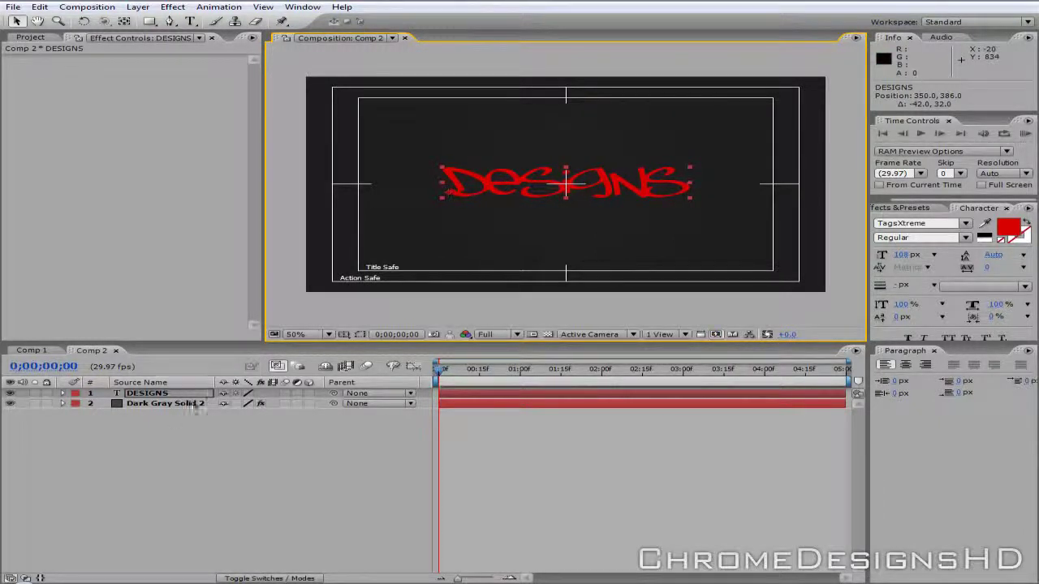
{"action": "left_click", "coordinate": [165, 404]}
{"action": "left_click", "coordinate": [344, 335]}
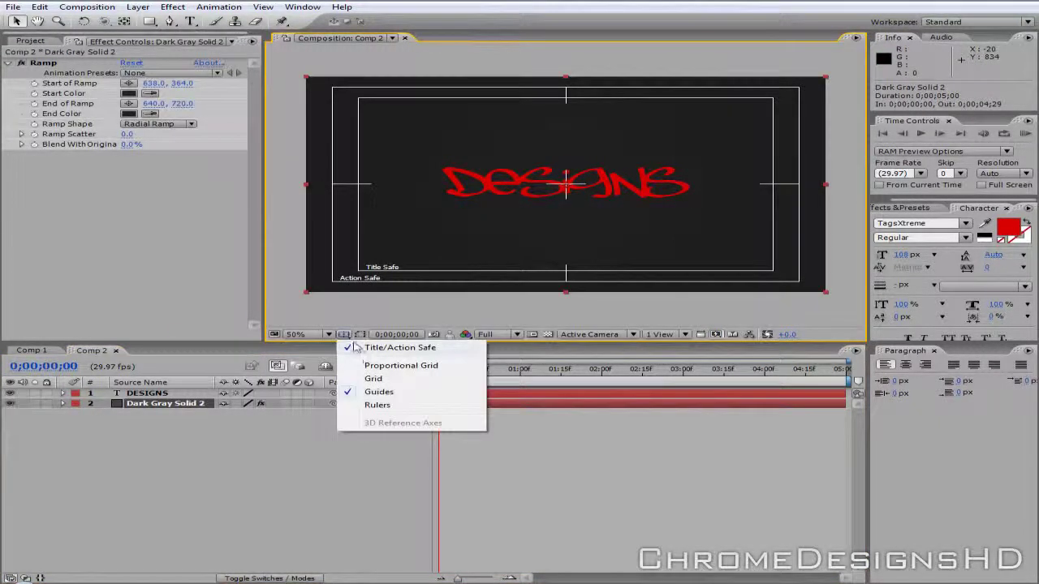
{"action": "left_click", "coordinate": [358, 347]}
{"action": "left_click", "coordinate": [381, 317]}
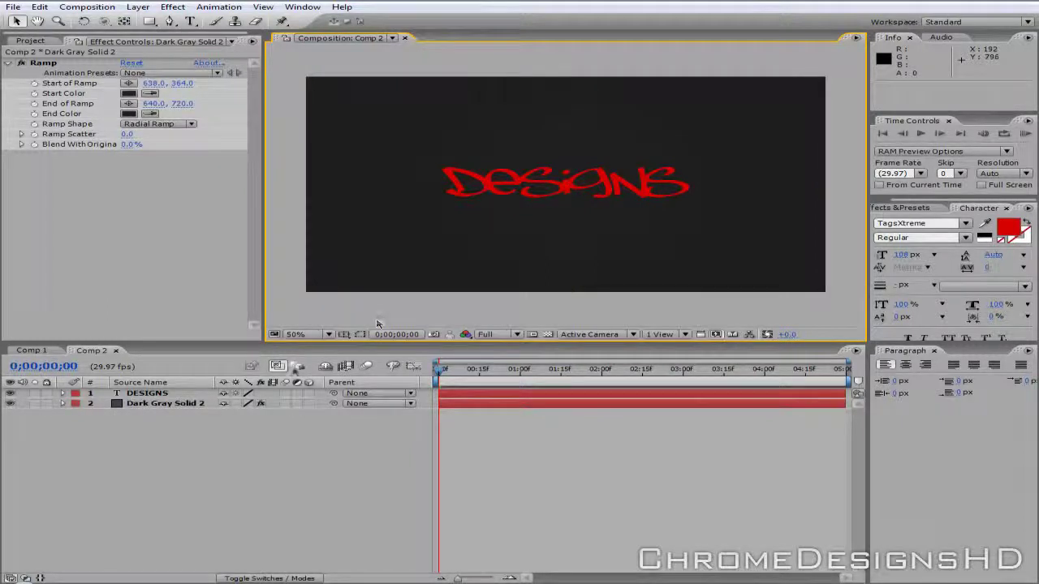
{"action": "left_click", "coordinate": [181, 395]}
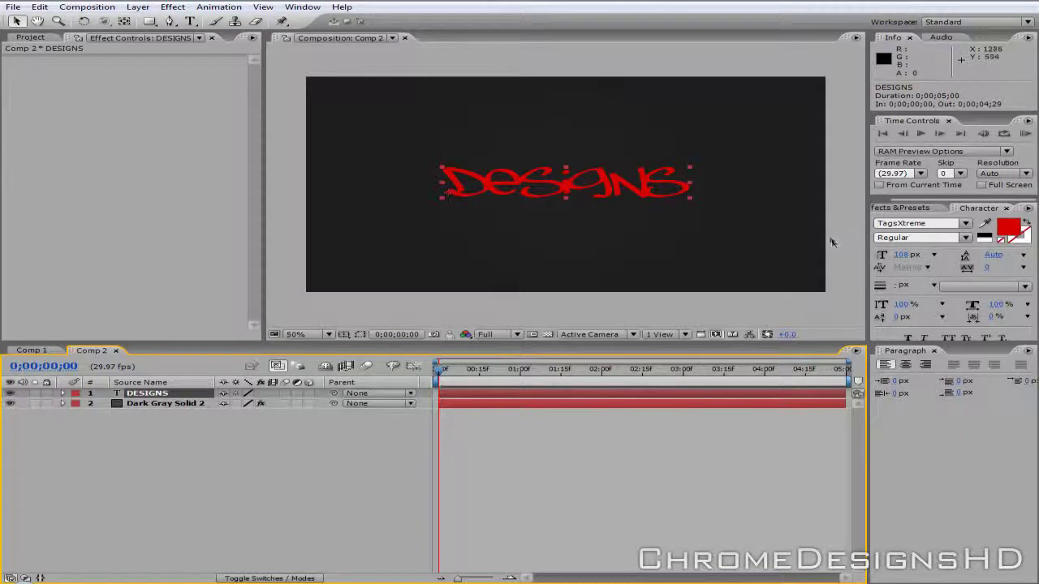
{"action": "left_click", "coordinate": [783, 309]}
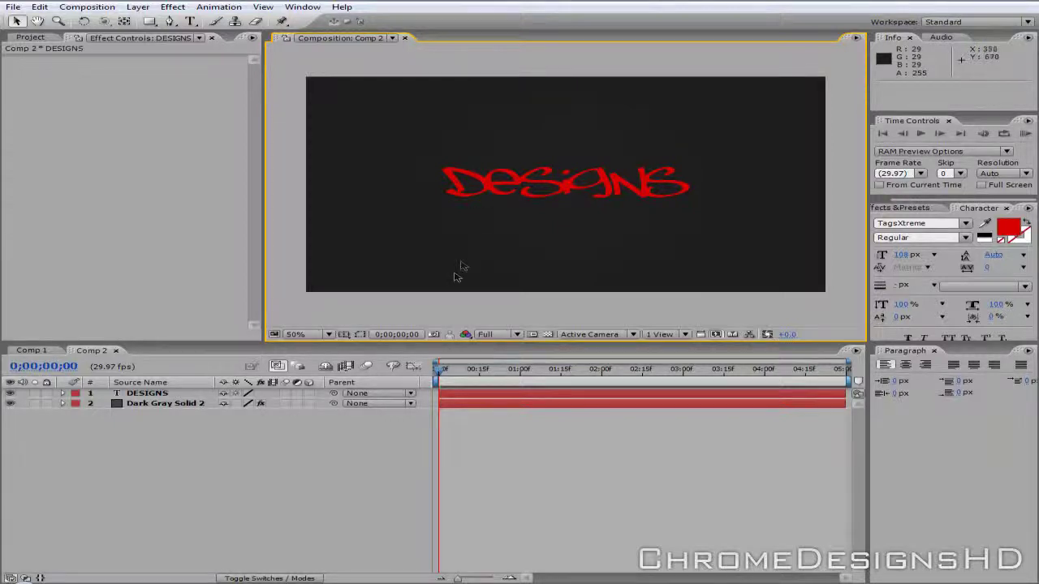
{"action": "left_click", "coordinate": [484, 185]}
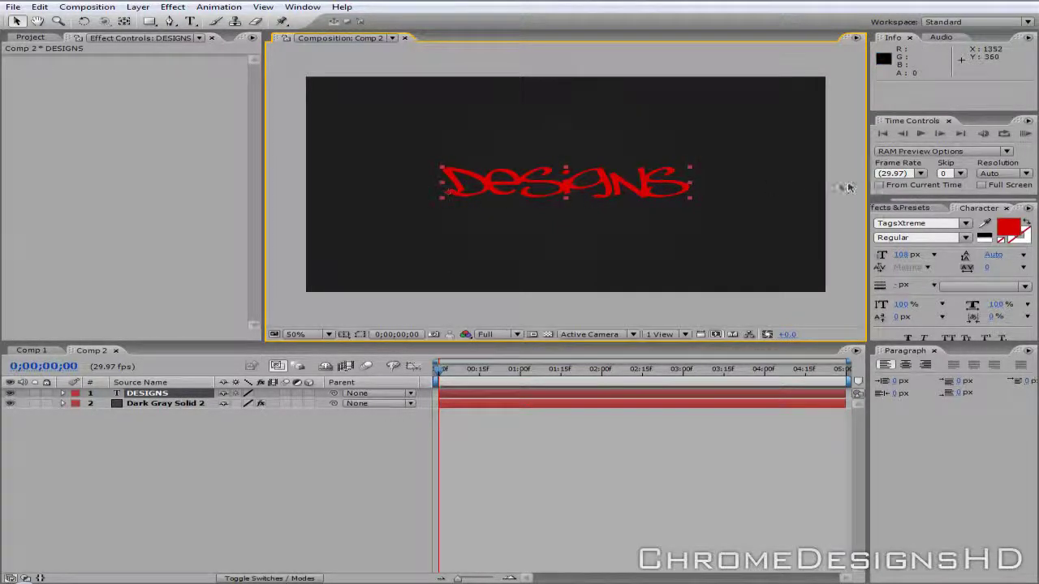
{"action": "left_click", "coordinate": [837, 222]}
On the DESIGNS layer, trace the letter D with a Pen tool mask path from the stem's lower end around the bowl
{"action": "left_click", "coordinate": [148, 393]}
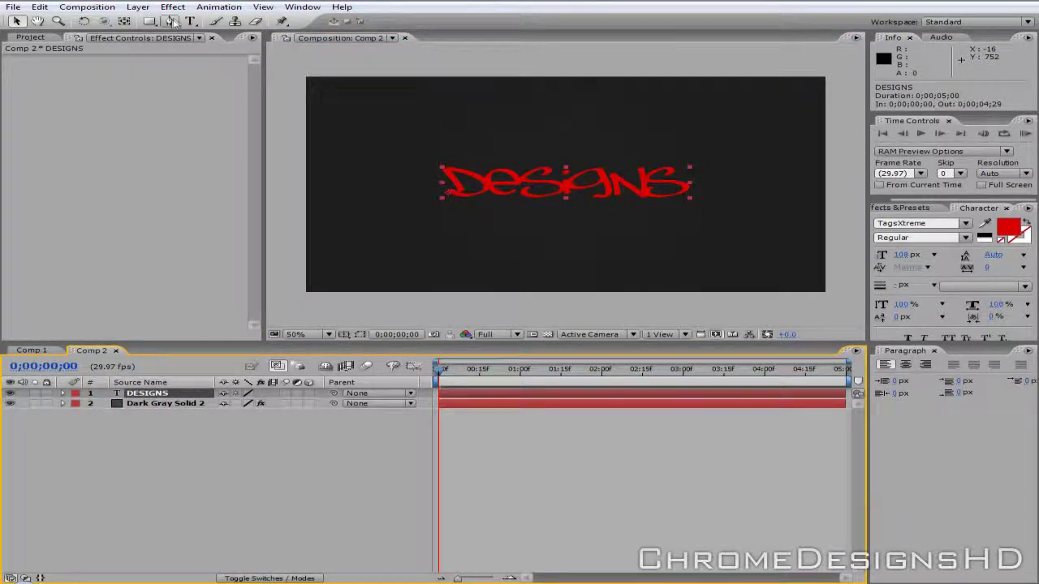
{"action": "left_click_drag", "start_coordinate": [172, 22], "coordinate": [199, 25]}
{"action": "key", "text": "period"}
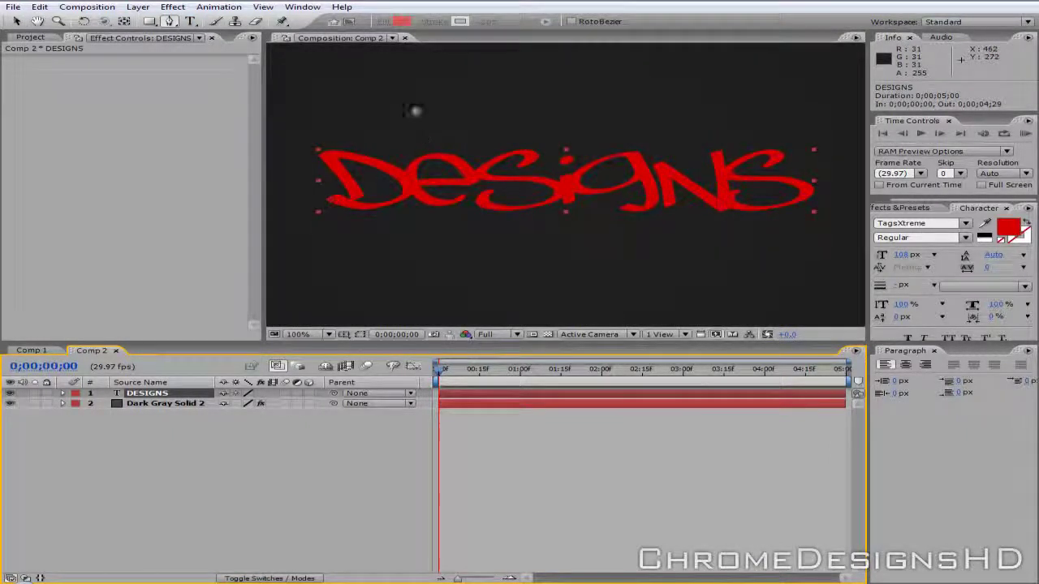
{"action": "left_click", "coordinate": [356, 193]}
{"action": "left_click", "coordinate": [334, 169]}
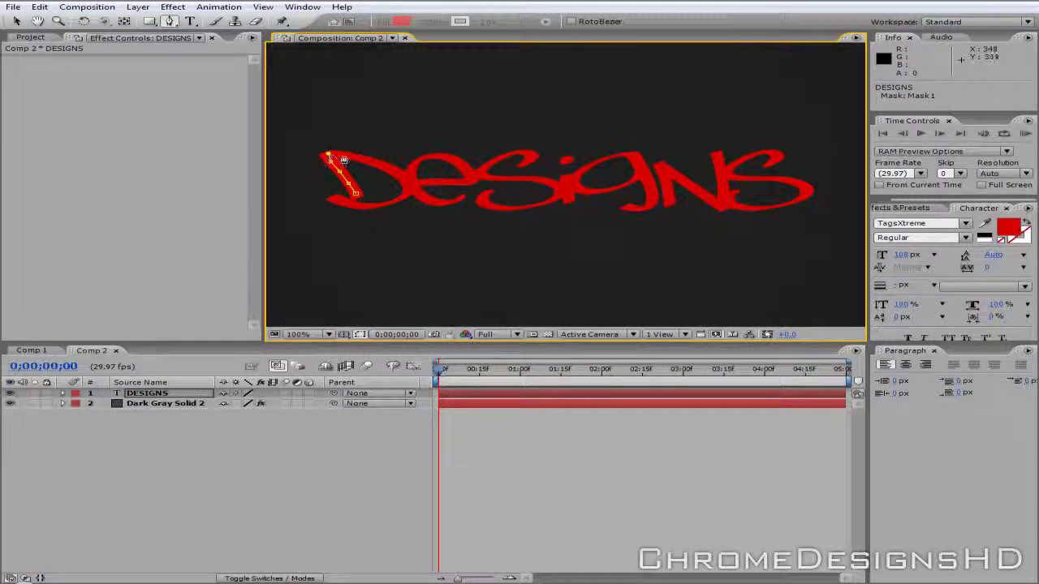
{"action": "left_click", "coordinate": [375, 165]}
{"action": "left_click", "coordinate": [402, 175]}
{"action": "left_click", "coordinate": [387, 202]}
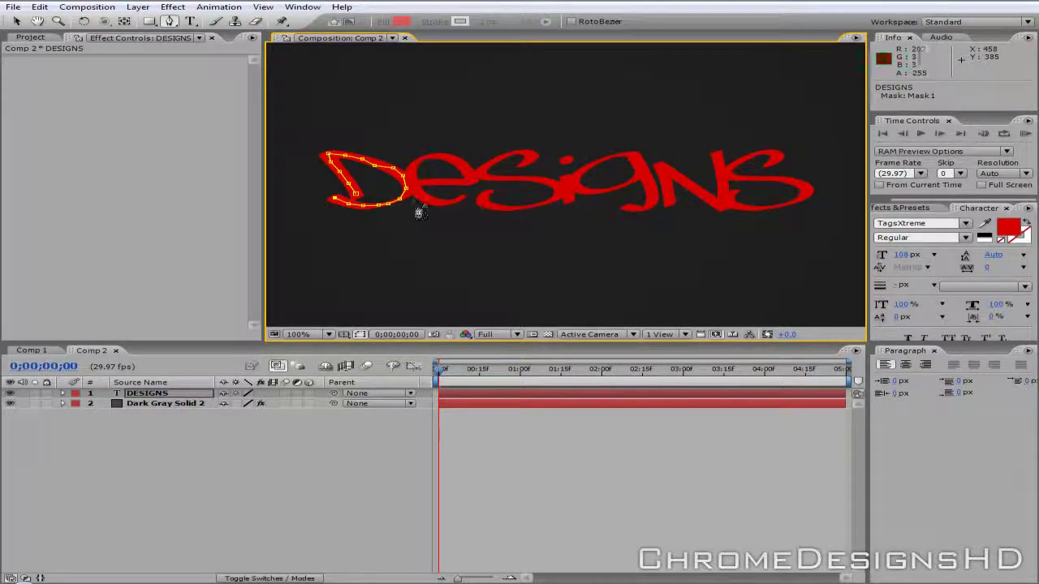
Continue the mask path below the letters and trace the letter E from its lower tail around to its crossbar's inner end
{"action": "left_click", "coordinate": [450, 214]}
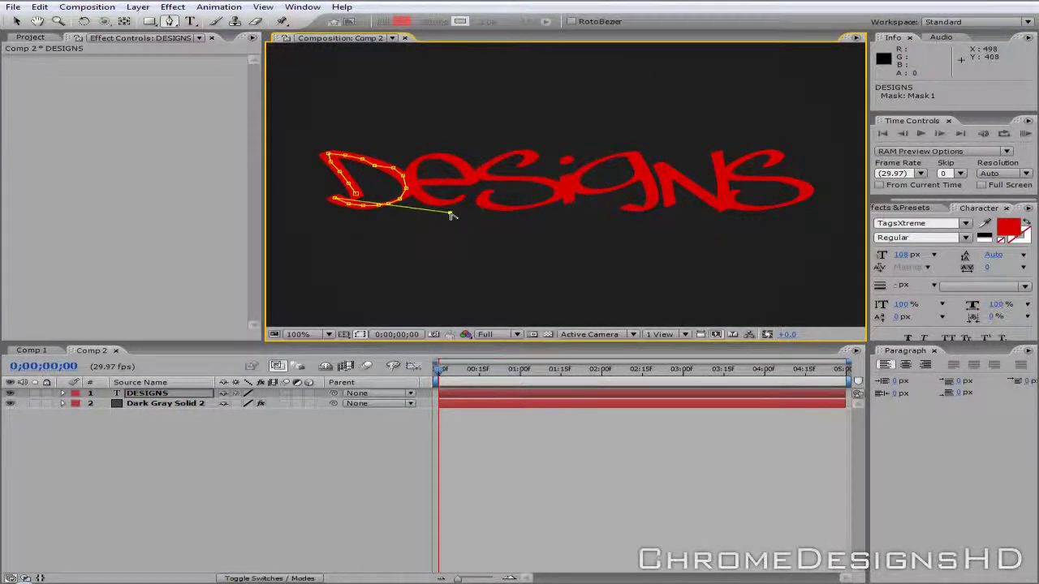
{"action": "left_click", "coordinate": [460, 198]}
{"action": "left_click", "coordinate": [449, 201]}
{"action": "left_click_drag", "start_coordinate": [438, 207], "coordinate": [427, 202]}
{"action": "left_click", "coordinate": [452, 160]}
{"action": "left_click", "coordinate": [463, 166]}
{"action": "left_click", "coordinate": [470, 179]}
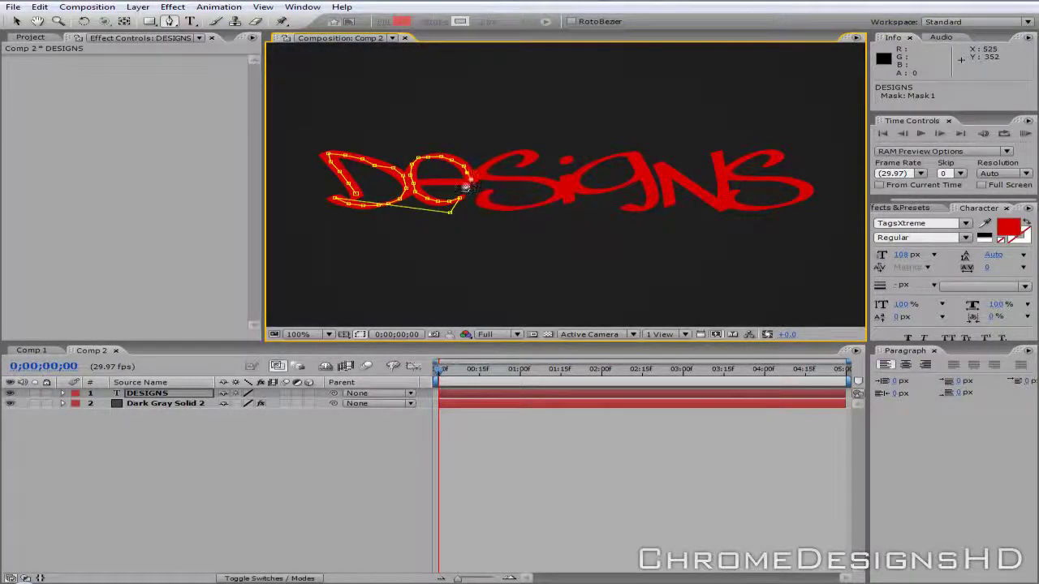
{"action": "left_click", "coordinate": [419, 180]}
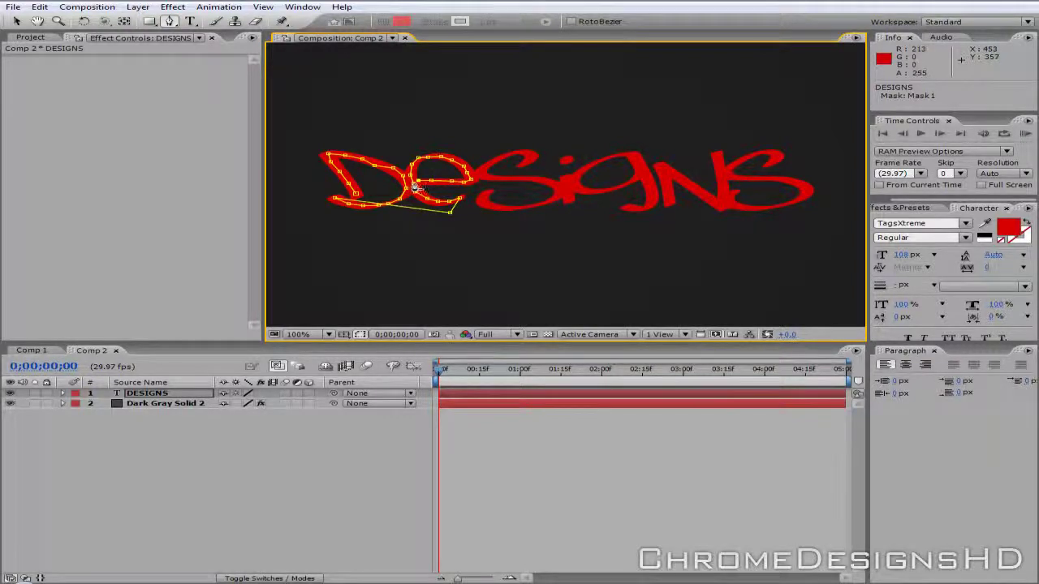
Route the mask path above the letters and around the outside of the first S, undoing the misplaced point near its upper end
{"action": "left_click", "coordinate": [514, 129]}
{"action": "left_click", "coordinate": [535, 170]}
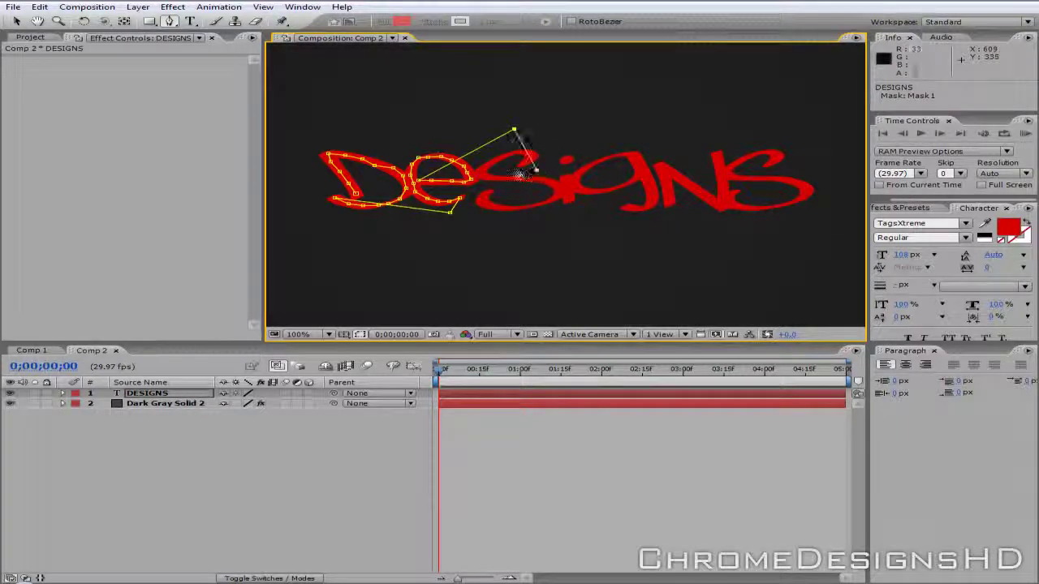
{"action": "key", "text": "ctrl+z"}
{"action": "left_click", "coordinate": [549, 143]}
{"action": "left_click", "coordinate": [547, 165]}
Continue the mask path along the first S, tracing from its upper end through the middle curve to its lower tail
{"action": "left_click", "coordinate": [524, 164]}
{"action": "left_click", "coordinate": [528, 155]}
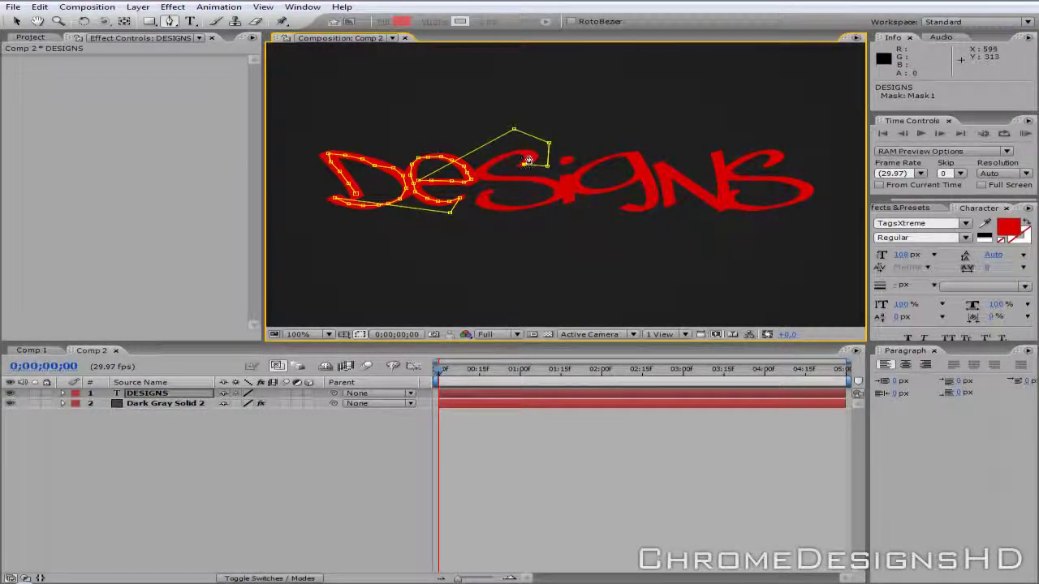
{"action": "left_click", "coordinate": [529, 155]}
{"action": "left_click", "coordinate": [518, 154]}
{"action": "left_click", "coordinate": [505, 156]}
{"action": "left_click", "coordinate": [493, 162]}
{"action": "left_click", "coordinate": [484, 172]}
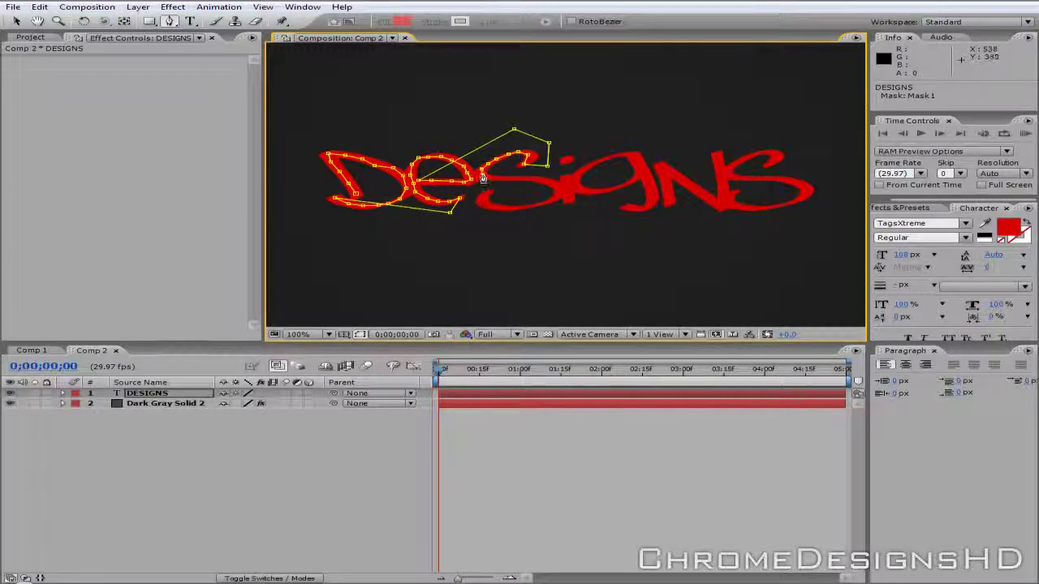
{"action": "left_click", "coordinate": [526, 177]}
{"action": "left_click", "coordinate": [535, 179]}
{"action": "left_click", "coordinate": [552, 183]}
{"action": "left_click", "coordinate": [560, 192]}
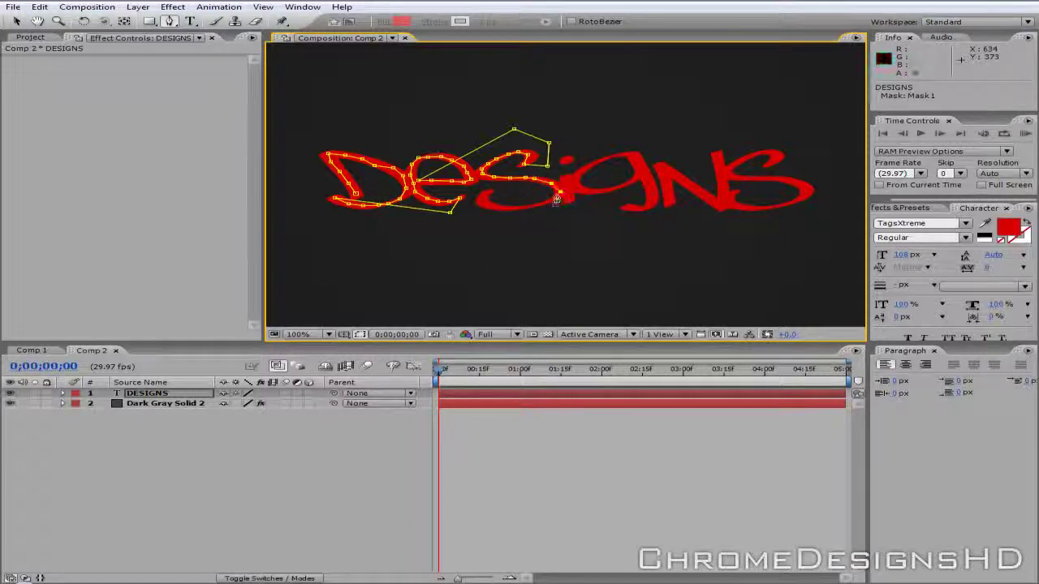
{"action": "left_click", "coordinate": [488, 207]}
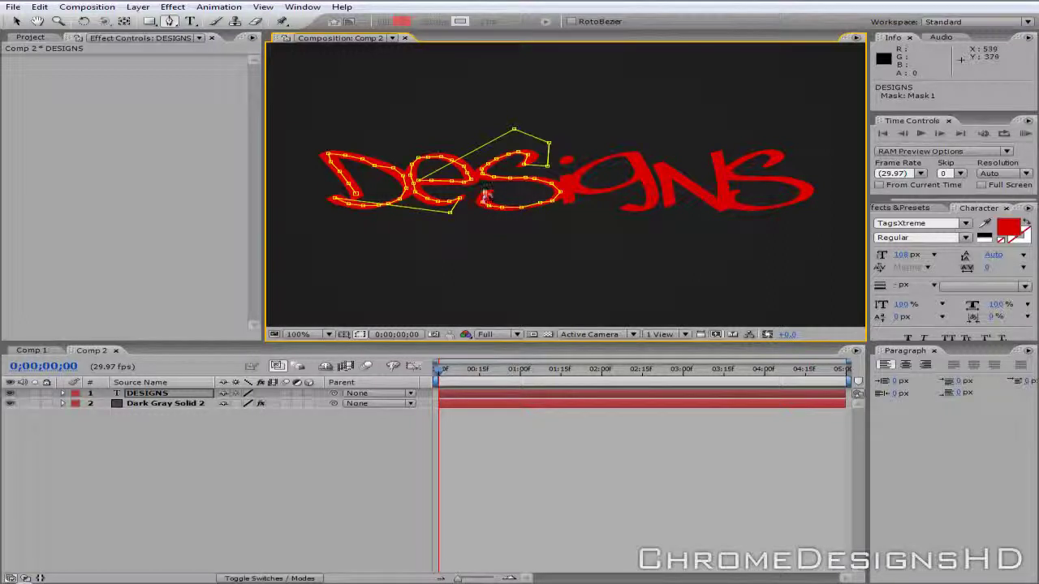
Undo the misplaced point beside the first S, then route the mask path below that S and trace the letter I upward
{"action": "left_click", "coordinate": [567, 213]}
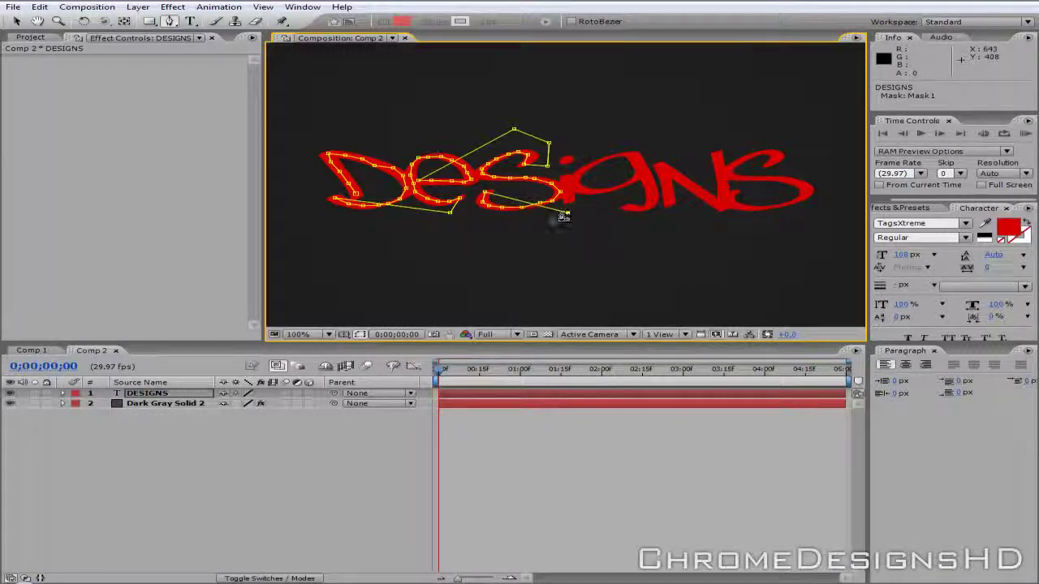
{"action": "key", "text": "ctrl+z"}
{"action": "left_click", "coordinate": [466, 203]}
{"action": "left_click", "coordinate": [471, 222]}
{"action": "left_click", "coordinate": [526, 228]}
{"action": "left_click", "coordinate": [572, 214]}
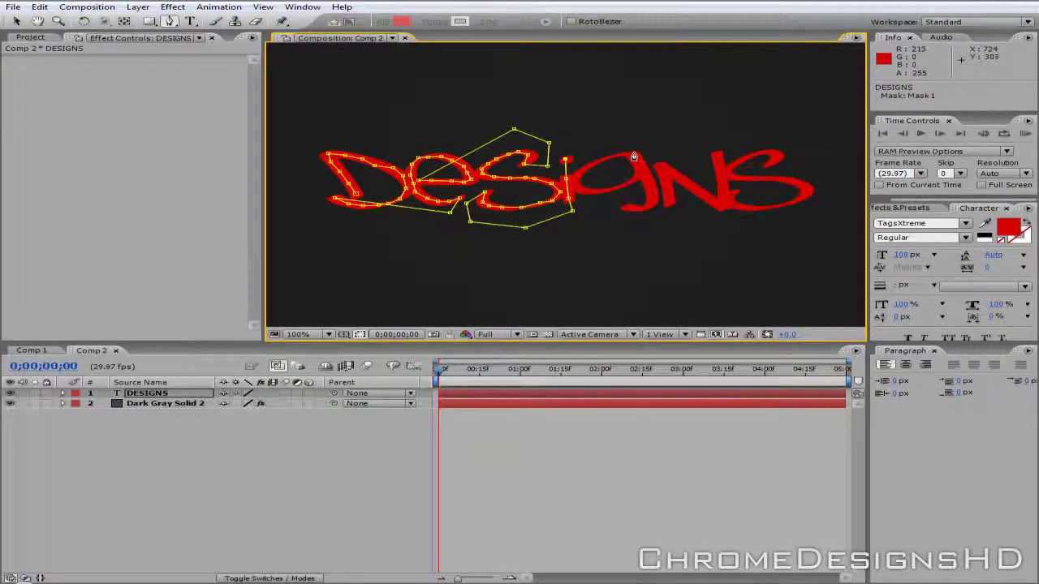
Undo the stray point at the G's tail and trace the G from its upper corner around the bowl and down to its tail
{"action": "left_click", "coordinate": [623, 208]}
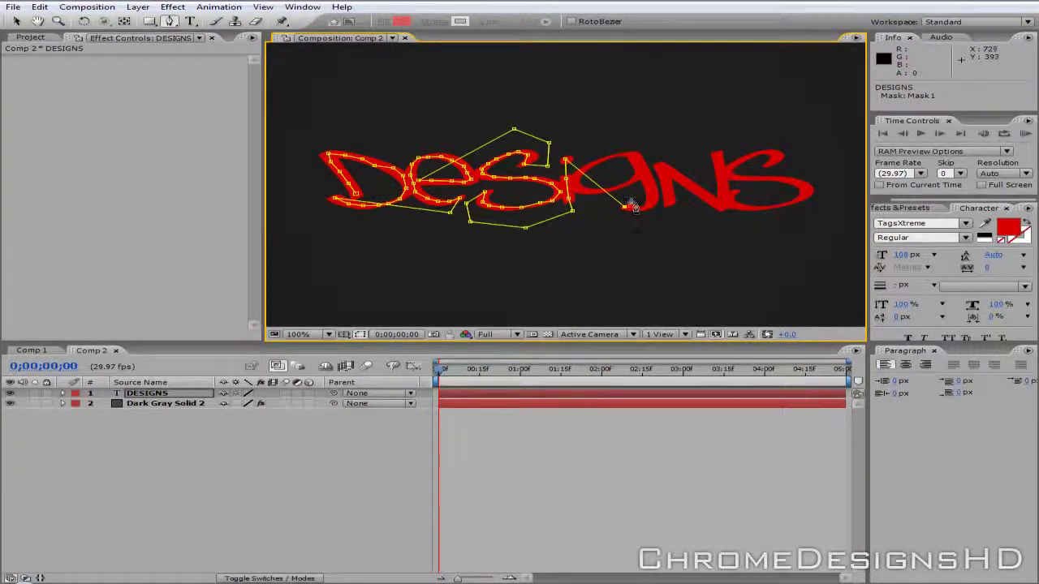
{"action": "key", "text": "ctrl+z"}
{"action": "left_click", "coordinate": [634, 153]}
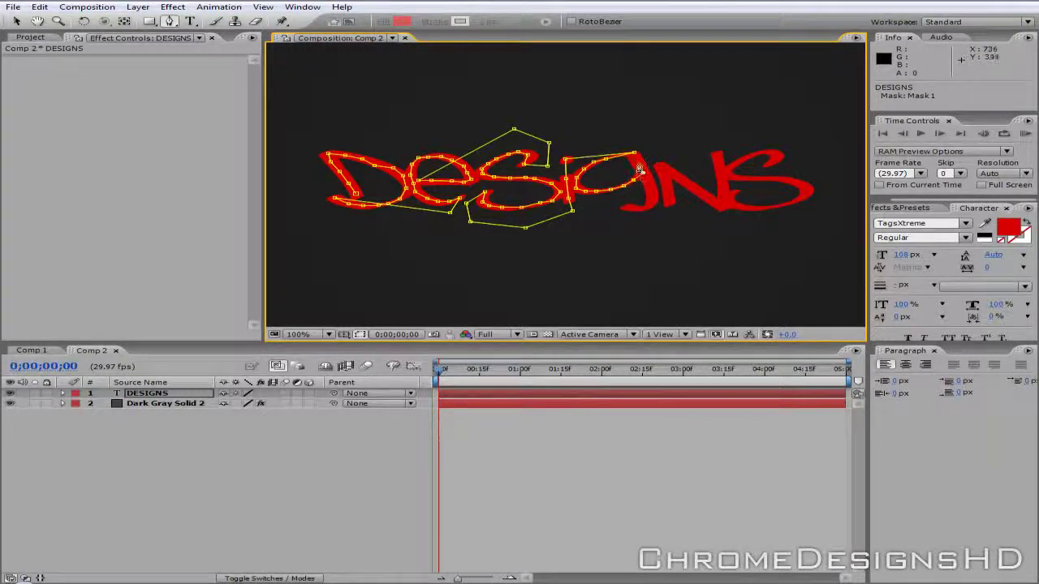
{"action": "left_click", "coordinate": [649, 198]}
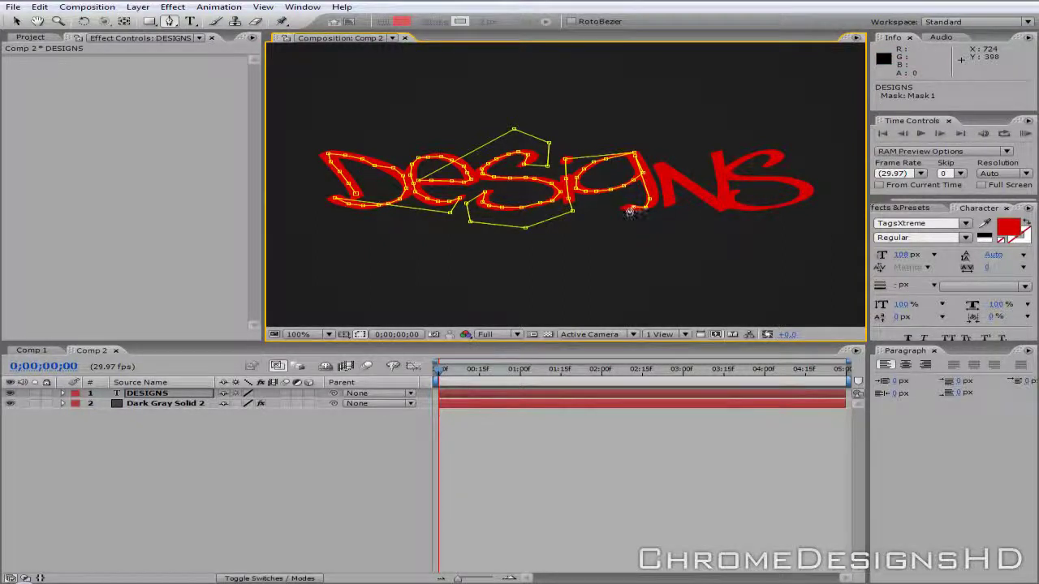
Continue the mask path along the letter N, from its first stem over the diagonal to the top of its second stem
{"action": "left_click", "coordinate": [668, 203]}
{"action": "left_click", "coordinate": [659, 165]}
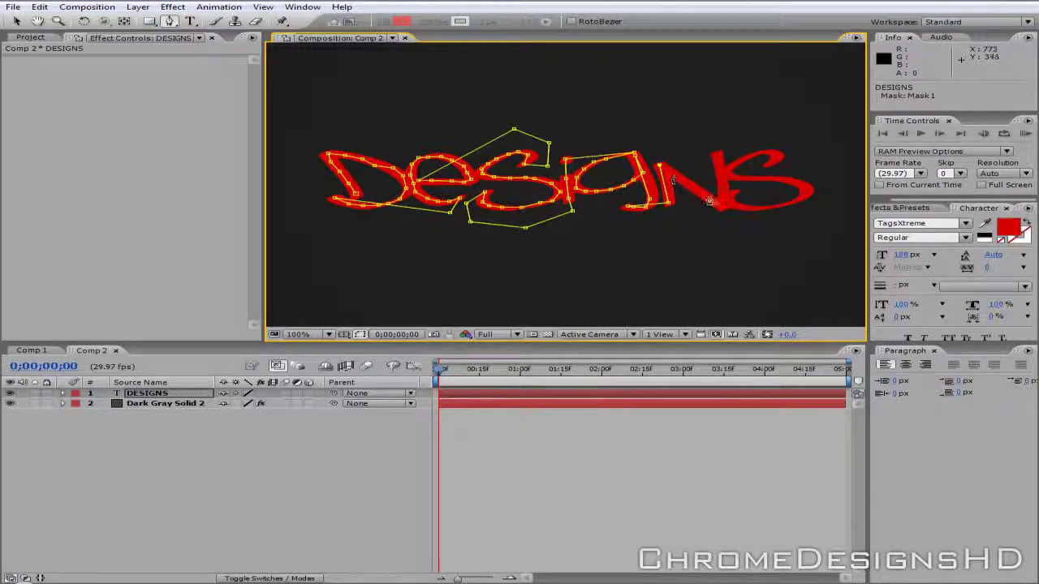
{"action": "left_click", "coordinate": [718, 205]}
{"action": "left_click", "coordinate": [718, 155]}
Route the mask path above the last S and trace its upper curve and middle stroke to the outer bend
{"action": "left_click", "coordinate": [762, 130]}
{"action": "left_click", "coordinate": [793, 147]}
{"action": "left_click", "coordinate": [771, 164]}
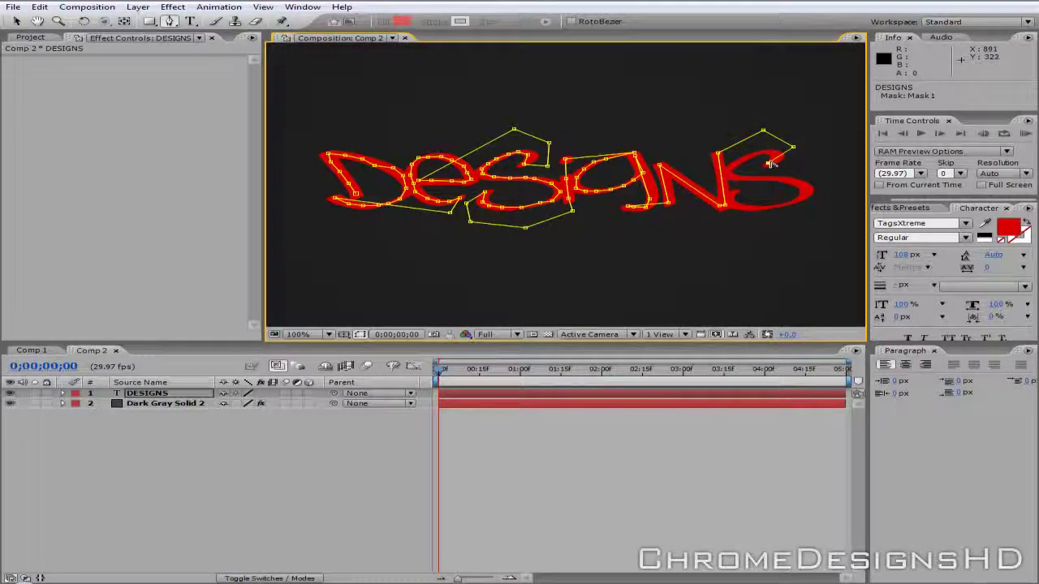
{"action": "left_click", "coordinate": [744, 160]}
{"action": "left_click", "coordinate": [728, 168]}
{"action": "left_click", "coordinate": [729, 173]}
{"action": "left_click", "coordinate": [738, 175]}
{"action": "left_click", "coordinate": [755, 178]}
{"action": "left_click", "coordinate": [775, 181]}
{"action": "left_click", "coordinate": [794, 185]}
{"action": "left_click", "coordinate": [808, 193]}
Trace the lower curve of the last S from the outer bend to the end of its tail
{"action": "left_click", "coordinate": [799, 198]}
{"action": "left_click", "coordinate": [786, 204]}
{"action": "left_click", "coordinate": [772, 205]}
{"action": "left_click", "coordinate": [757, 207]}
{"action": "left_click", "coordinate": [741, 206]}
{"action": "left_click", "coordinate": [732, 201]}
{"action": "left_click", "coordinate": [733, 194]}
{"action": "left_click", "coordinate": [736, 190]}
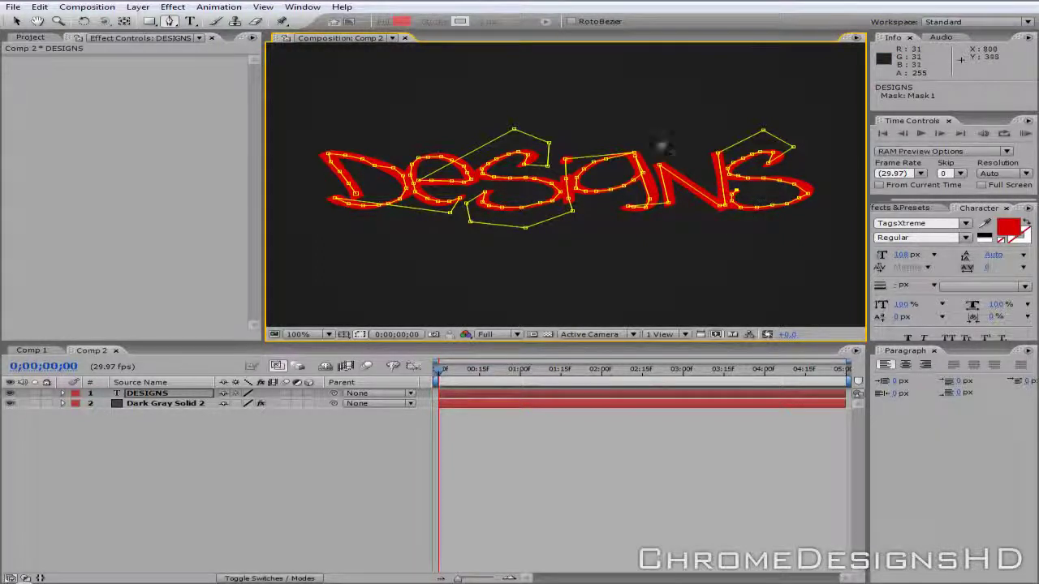
Apply the Stroke effect to the DESIGNS layer and set its brush size to 12
{"action": "left_click", "coordinate": [155, 392]}
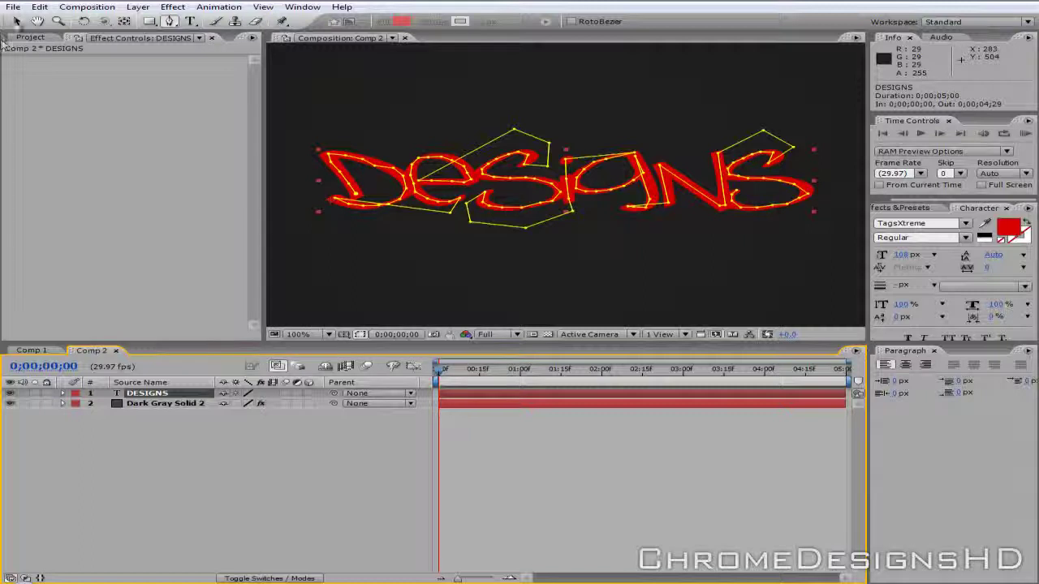
{"action": "left_click", "coordinate": [16, 20]}
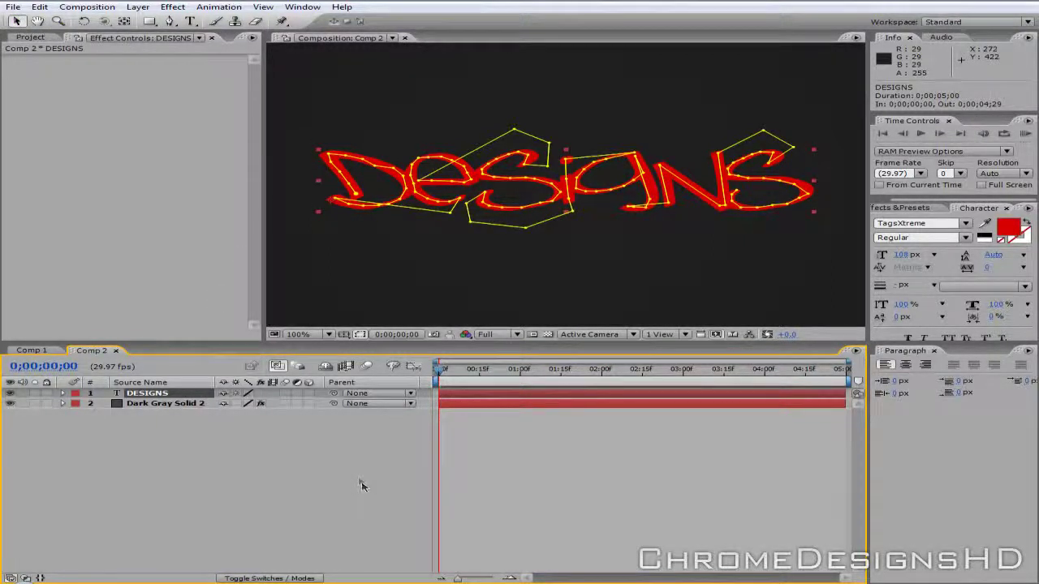
{"action": "left_click", "coordinate": [174, 7]}
{"action": "mouse_move", "coordinate": [214, 158]}
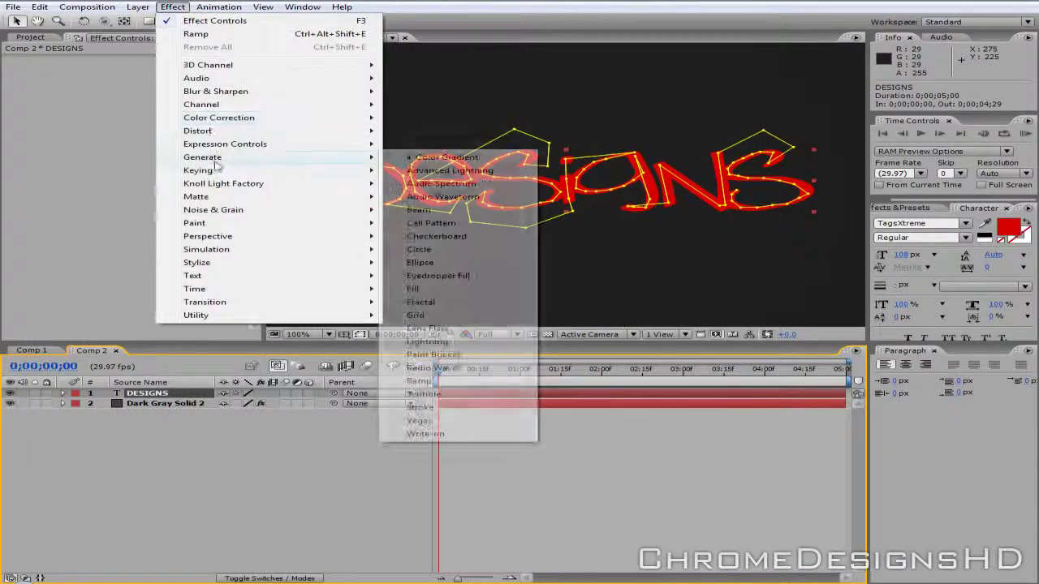
{"action": "left_click", "coordinate": [431, 411]}
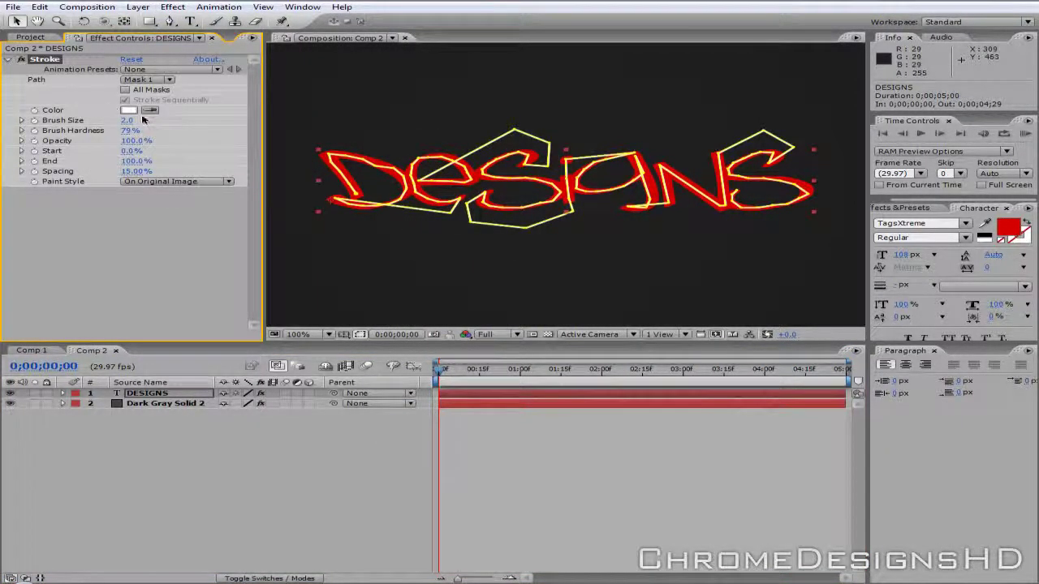
{"action": "left_click_drag", "start_coordinate": [126, 121], "coordinate": [206, 123]}
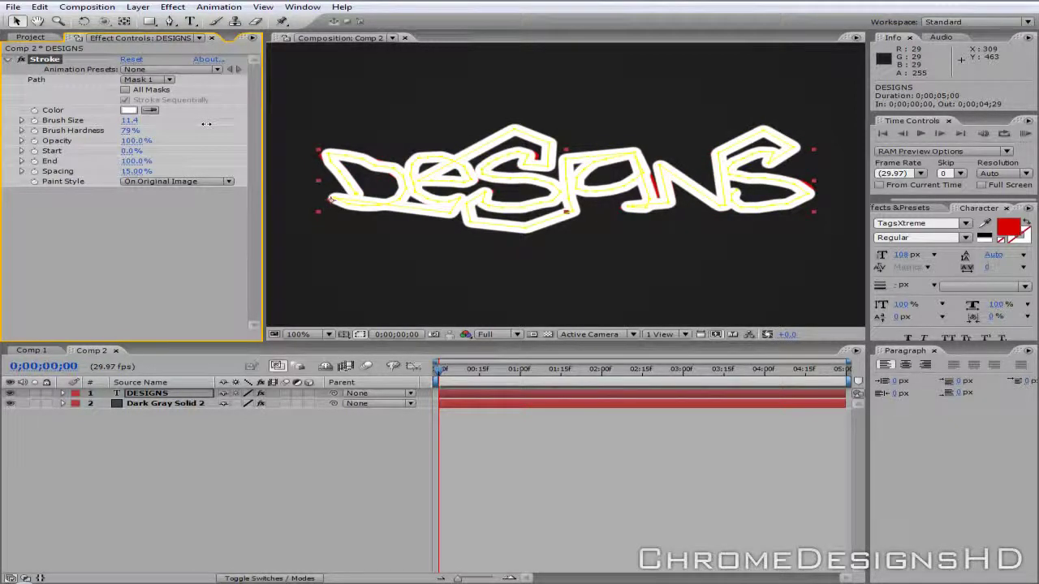
{"action": "left_click_drag", "start_coordinate": [206, 124], "coordinate": [209, 123]}
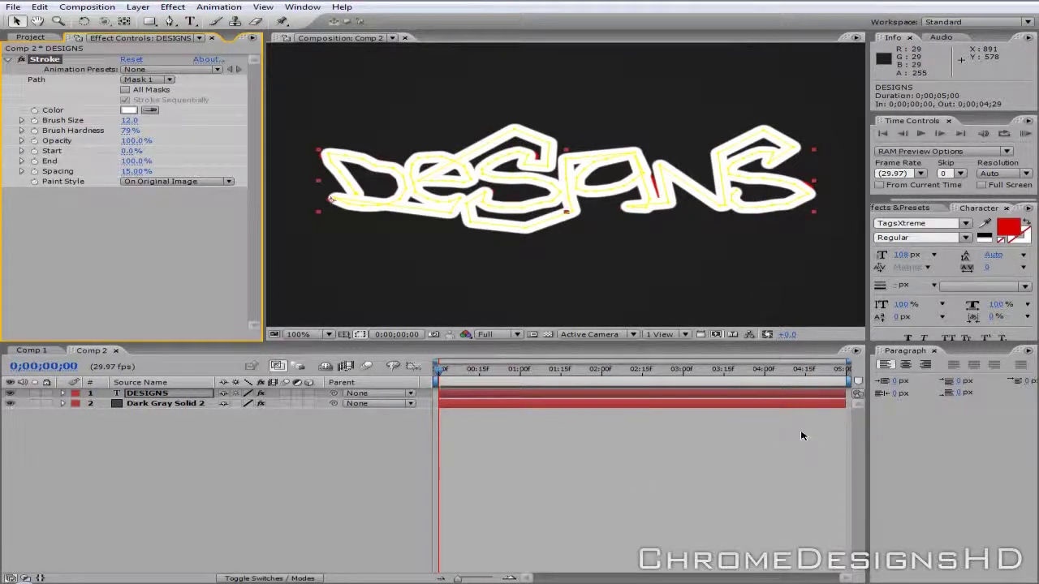
Set the Stroke effect's paint style on the DESIGNS layer to Reveal Original Image
{"action": "left_click", "coordinate": [177, 394]}
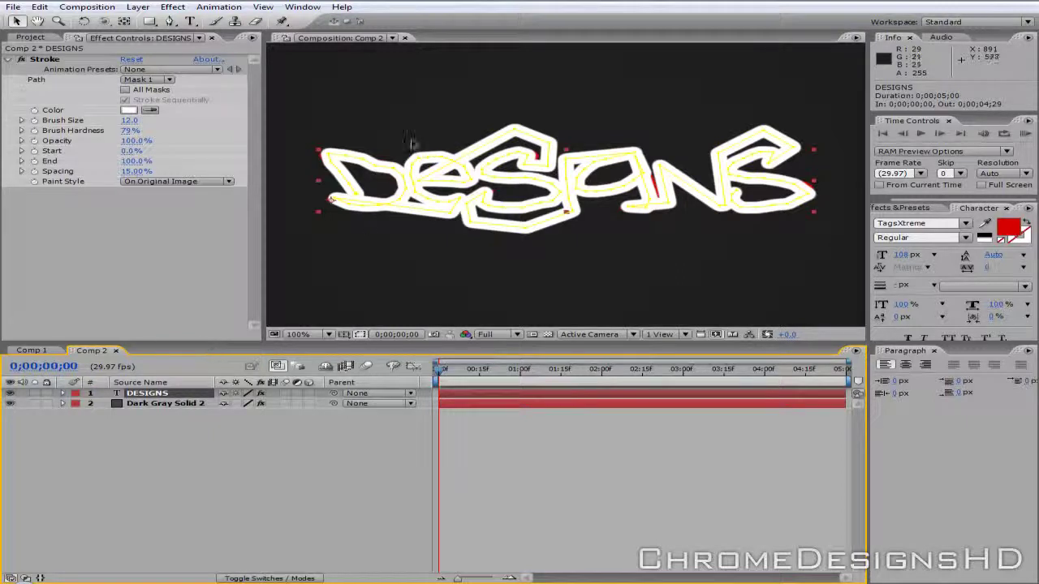
{"action": "left_click", "coordinate": [159, 184]}
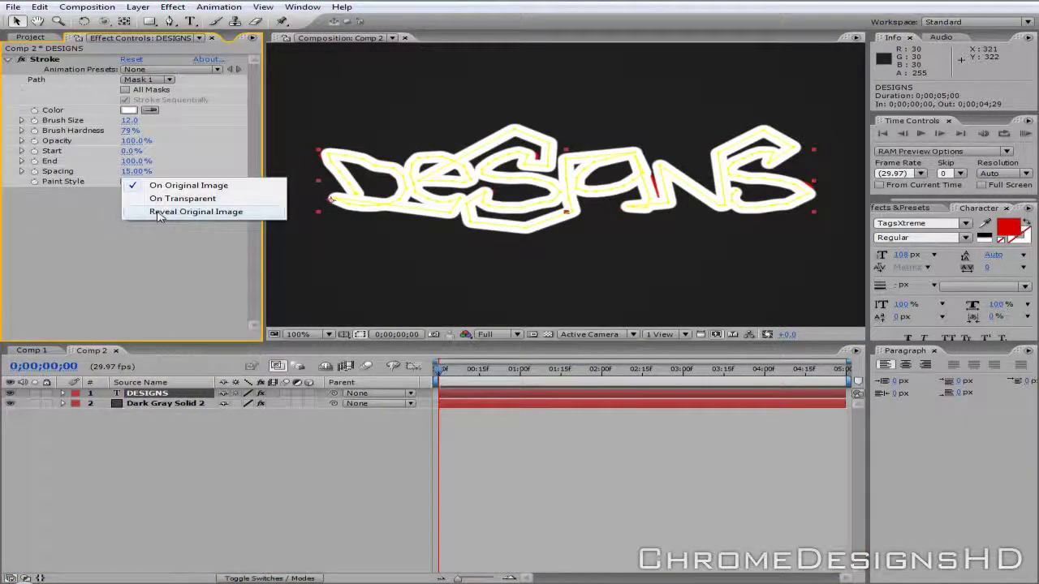
{"action": "left_click", "coordinate": [159, 214]}
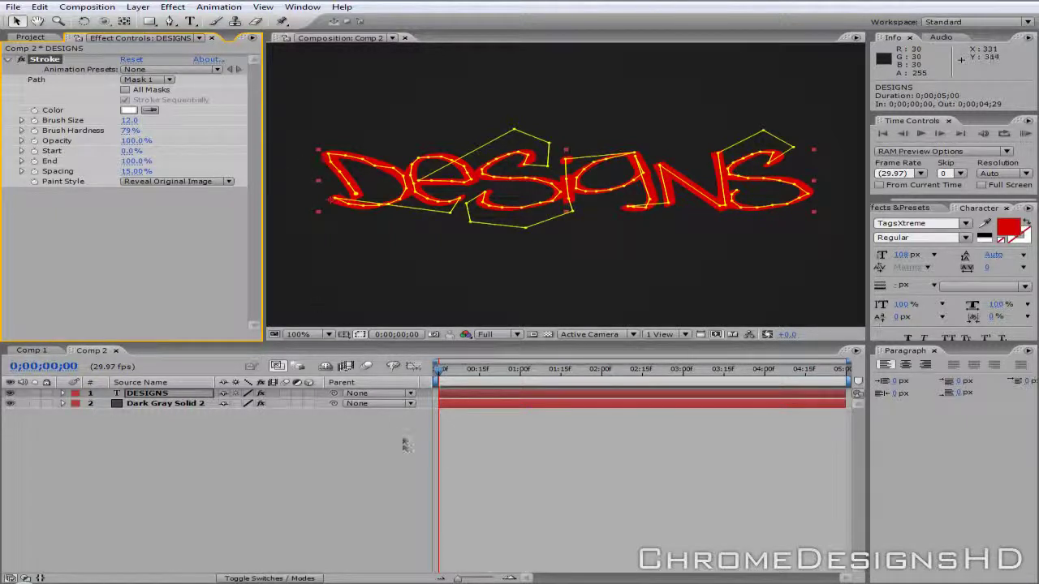
Try out the reveal by lowering the Stroke's End value to 0% and returning it to 100%
{"action": "left_click", "coordinate": [393, 457]}
{"action": "left_click_drag", "start_coordinate": [440, 369], "coordinate": [387, 374]}
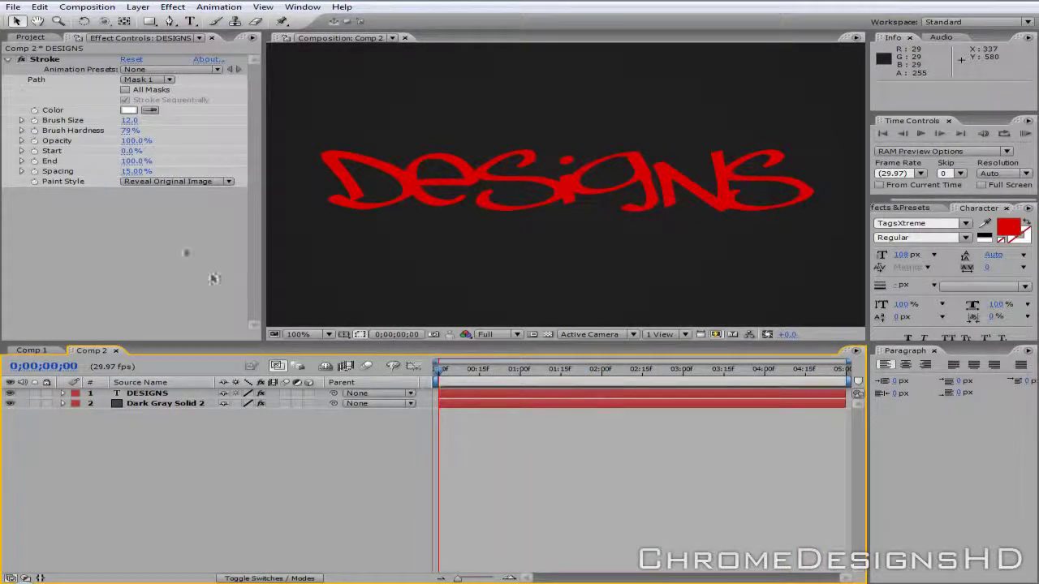
{"action": "left_click_drag", "start_coordinate": [128, 162], "coordinate": [3, 163]}
{"action": "mouse_move", "coordinate": [443, 377]}
{"action": "left_mouse_down"}
{"action": "mouse_move", "coordinate": [581, 379]}
{"action": "mouse_move", "coordinate": [426, 377]}
{"action": "left_mouse_up"}
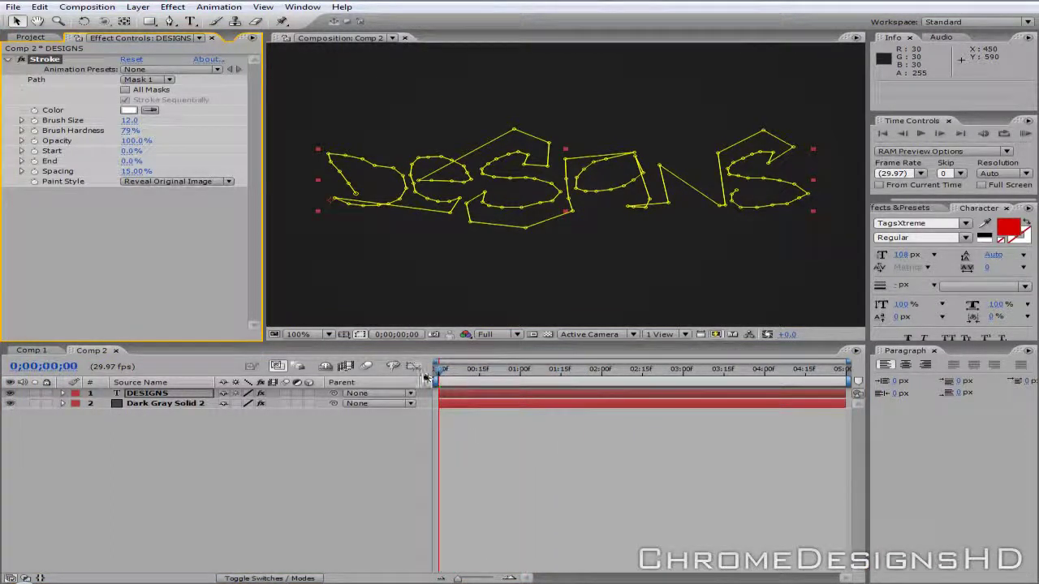
{"action": "left_click_drag", "start_coordinate": [130, 162], "coordinate": [243, 168]}
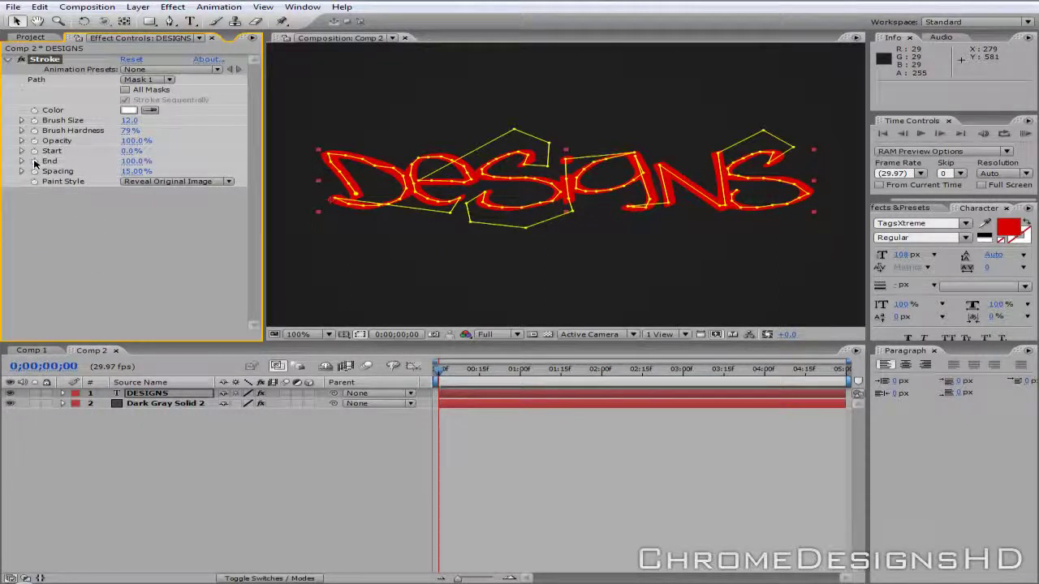
Turn on keyframing for the Stroke's End at 0;00;00;00 and set its value to 0%
{"action": "left_click", "coordinate": [35, 162]}
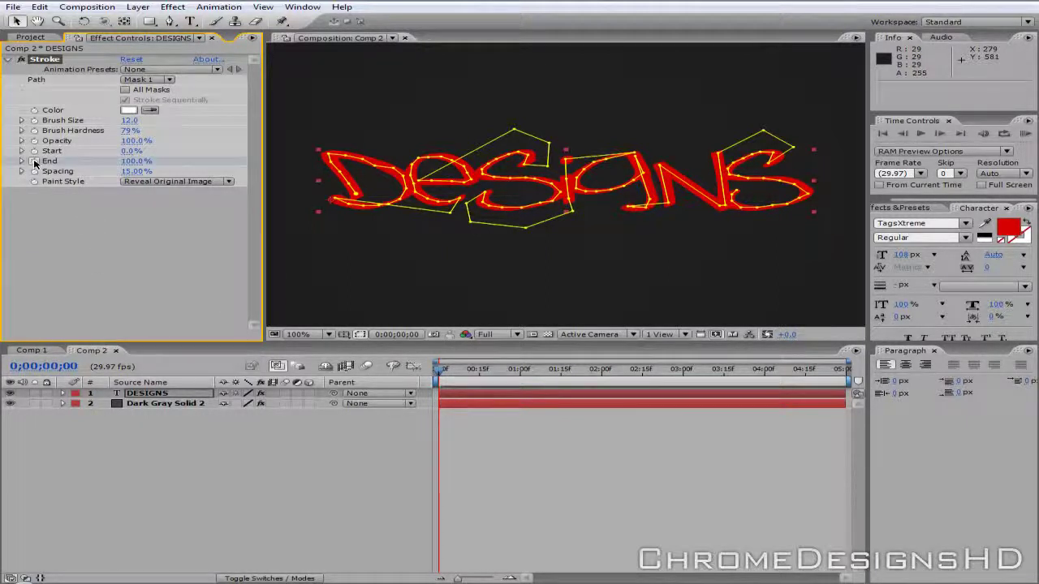
{"action": "left_click", "coordinate": [132, 162]}
{"action": "type", "text": "0"}
{"action": "key", "text": "Return"}
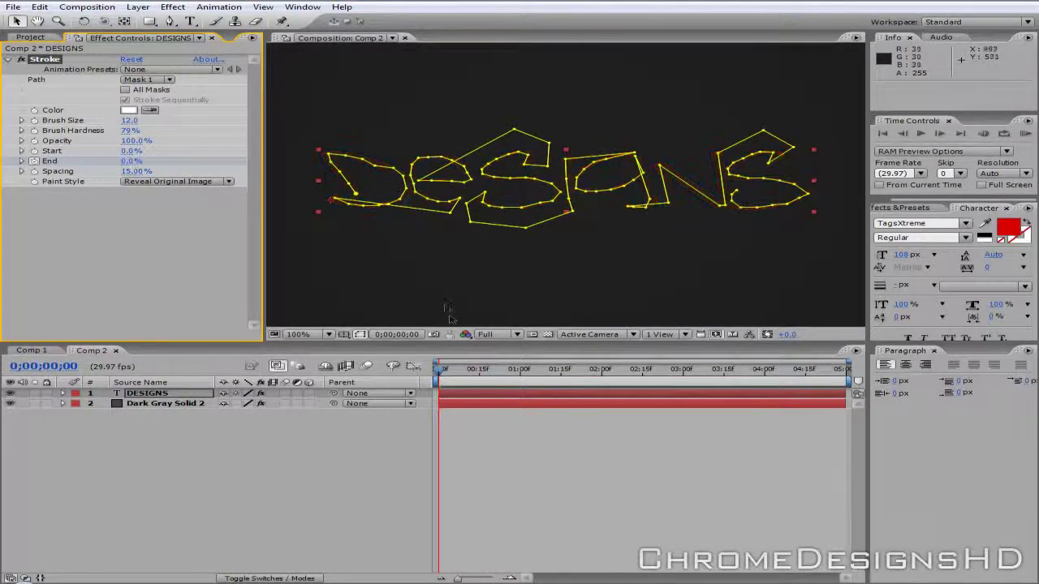
Set a Stroke End keyframe of 100% at 0;00;04;29
{"action": "left_click_drag", "start_coordinate": [443, 369], "coordinate": [844, 369]}
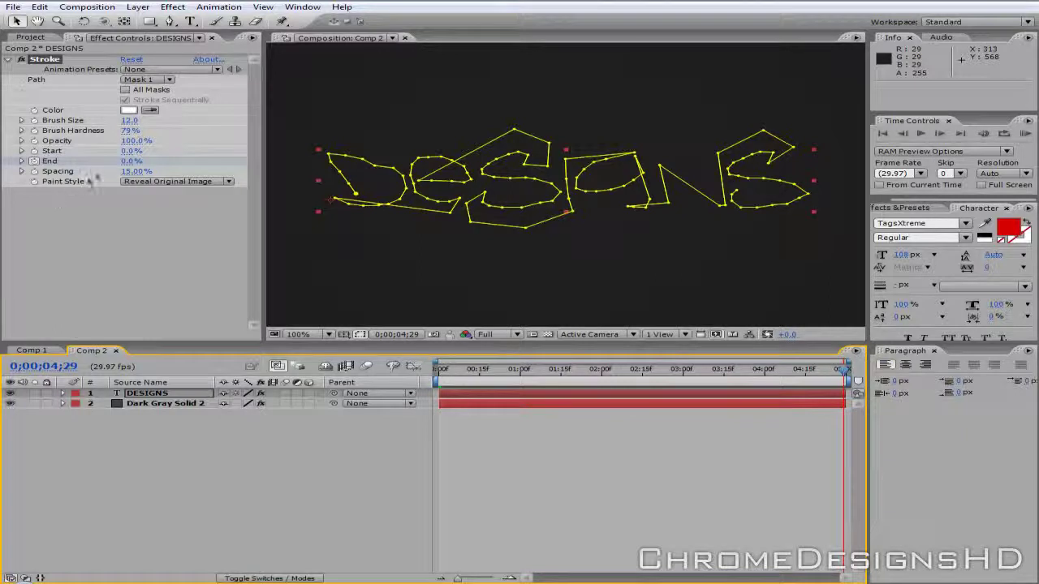
{"action": "left_click", "coordinate": [122, 160]}
{"action": "type", "text": "100"}
{"action": "key", "text": "Return"}
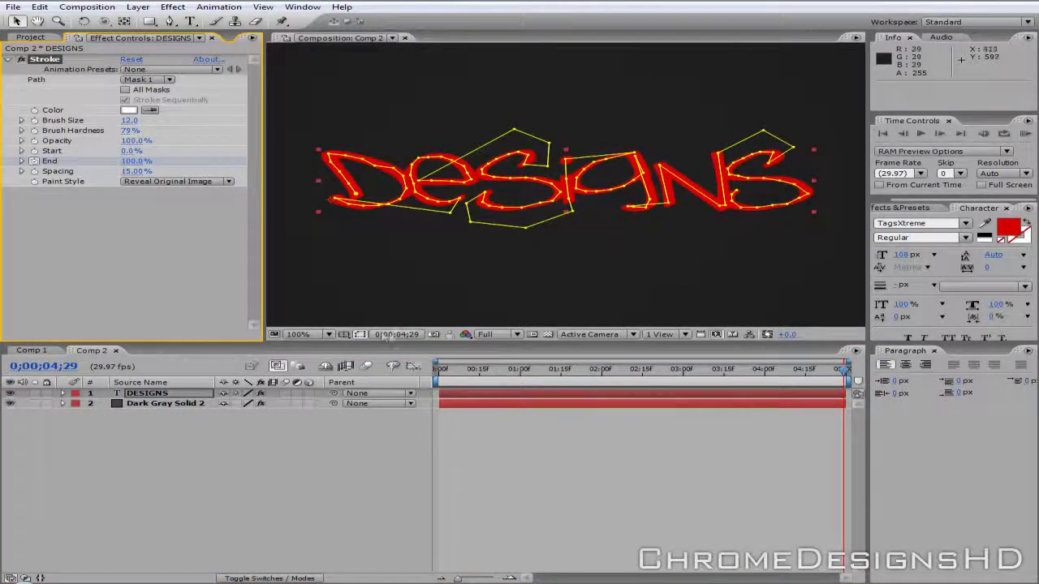
Hide the mask path outlines and scrub the timeline to check the write-on reveal, finishing at the last frame
{"action": "left_click", "coordinate": [361, 334]}
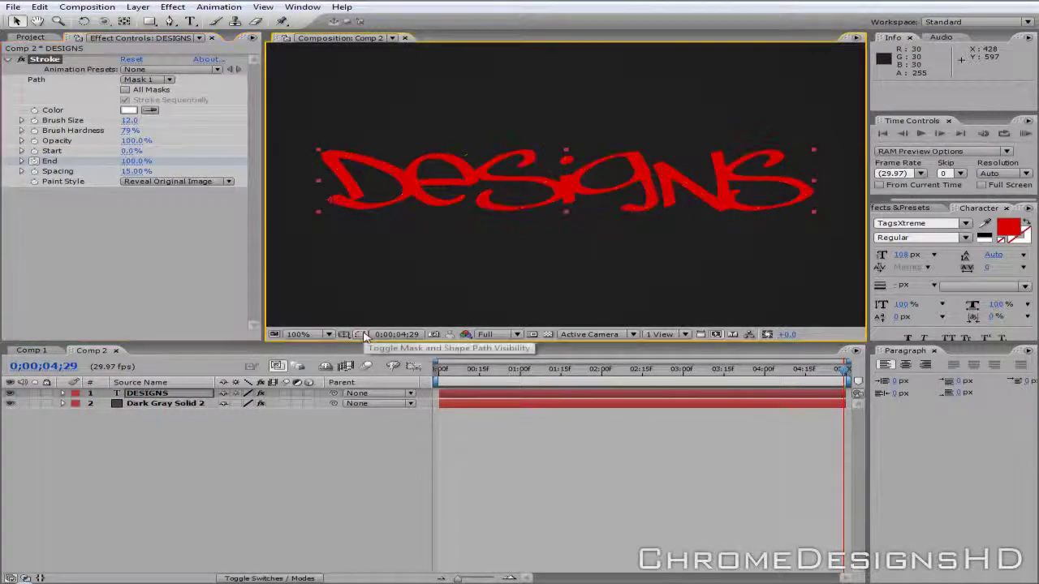
{"action": "mouse_move", "coordinate": [844, 370]}
{"action": "left_mouse_down"}
{"action": "mouse_move", "coordinate": [436, 370]}
{"action": "mouse_move", "coordinate": [750, 370]}
{"action": "left_mouse_up"}
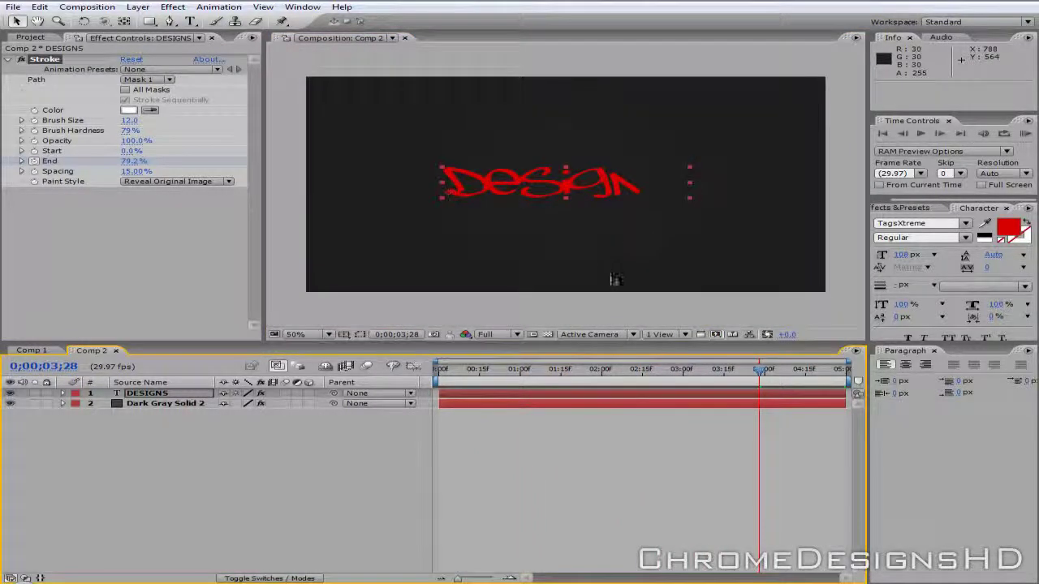
{"action": "mouse_move", "coordinate": [756, 370]}
{"action": "left_mouse_down"}
{"action": "mouse_move", "coordinate": [438, 371]}
{"action": "mouse_move", "coordinate": [542, 348]}
{"action": "mouse_move", "coordinate": [848, 348]}
{"action": "left_mouse_up"}
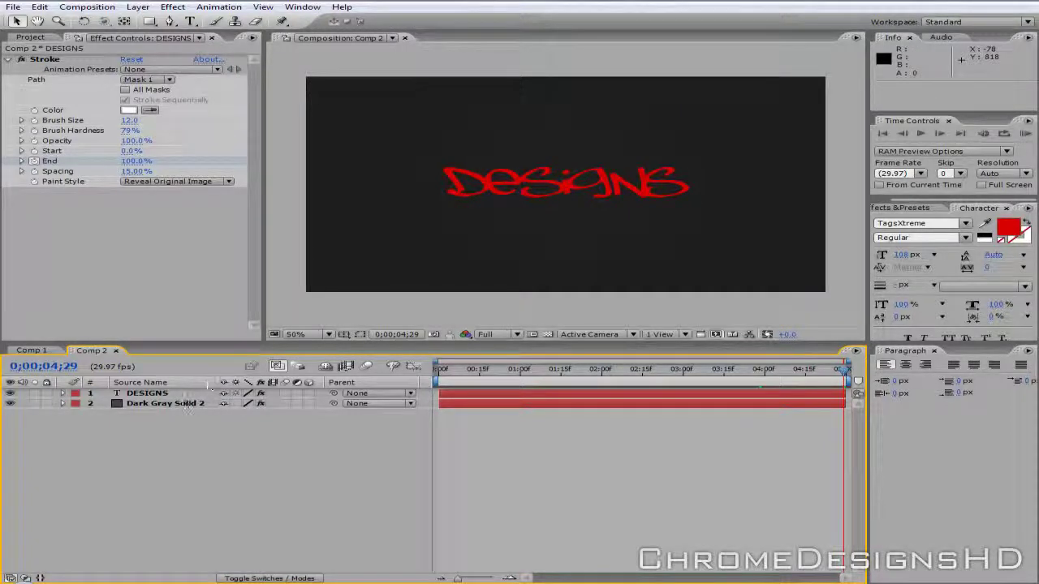
Apply the 4-Color Gradient effect to the DESIGNS layer
{"action": "left_click", "coordinate": [169, 394]}
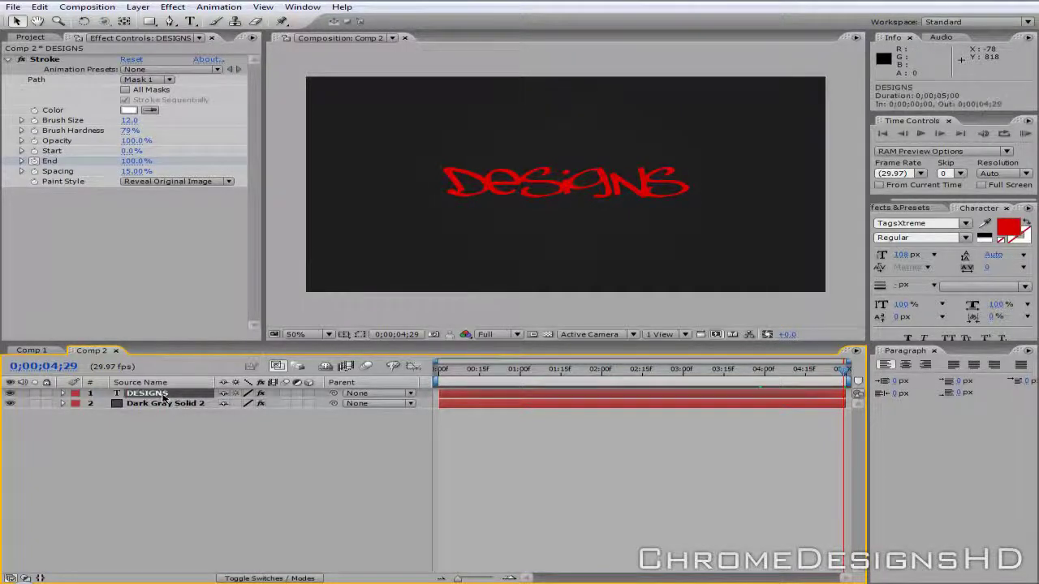
{"action": "left_click", "coordinate": [172, 7]}
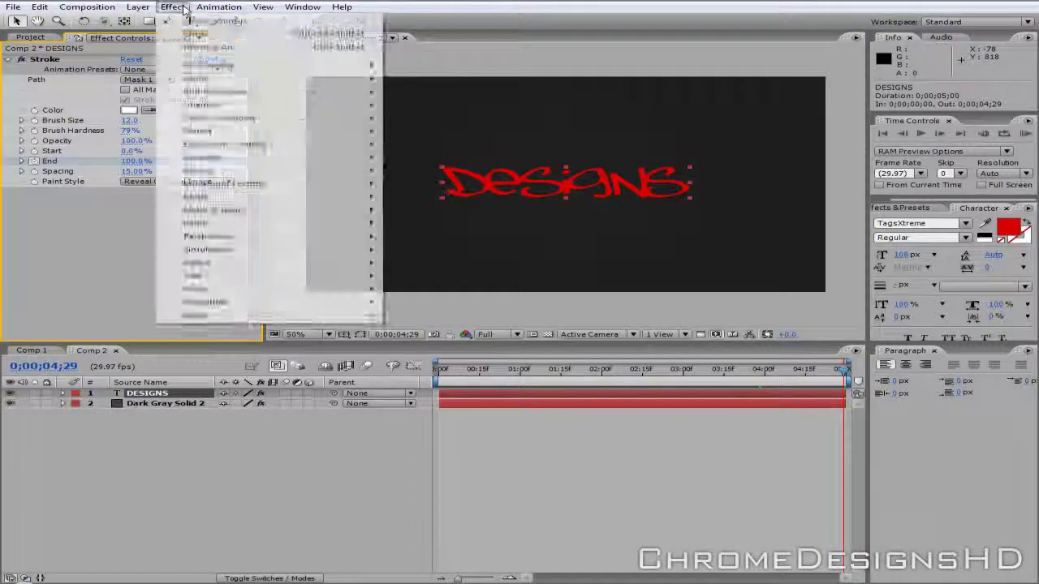
{"action": "mouse_move", "coordinate": [203, 157]}
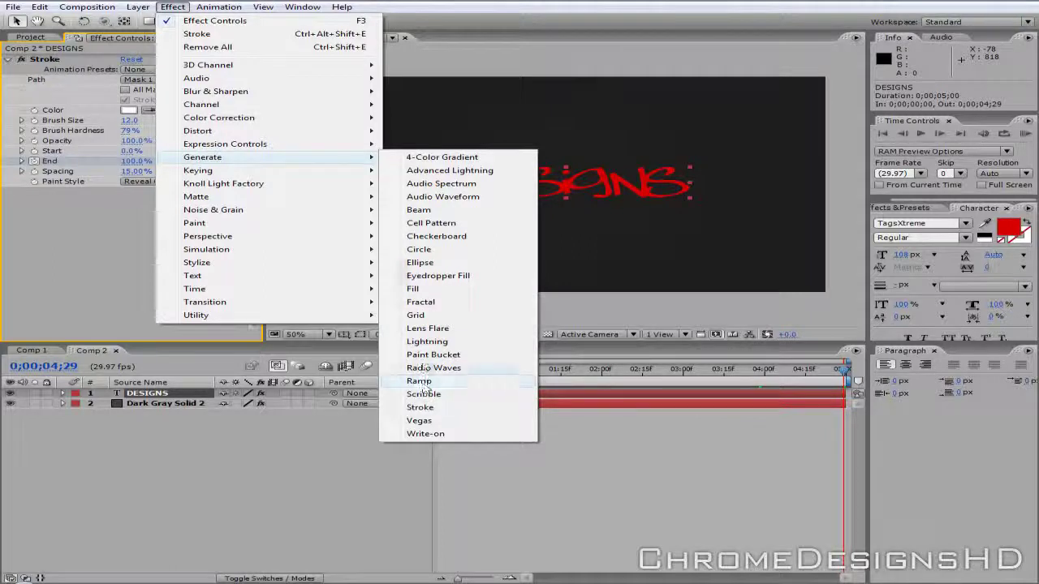
{"action": "left_click", "coordinate": [403, 158]}
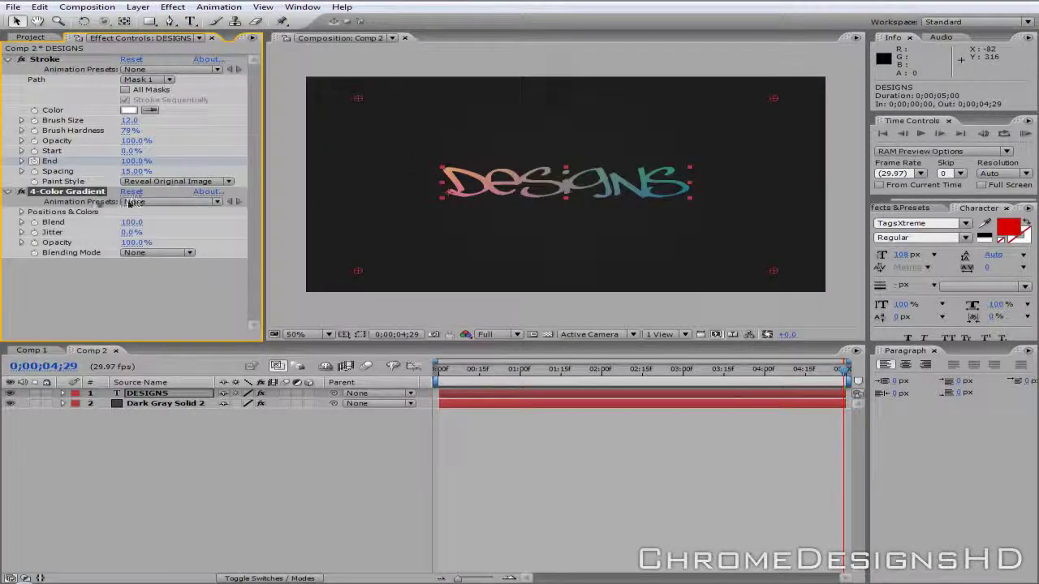
Expand the 4-Color Gradient's positions and colours and set Color 4 to bright red
{"action": "left_click", "coordinate": [22, 212]}
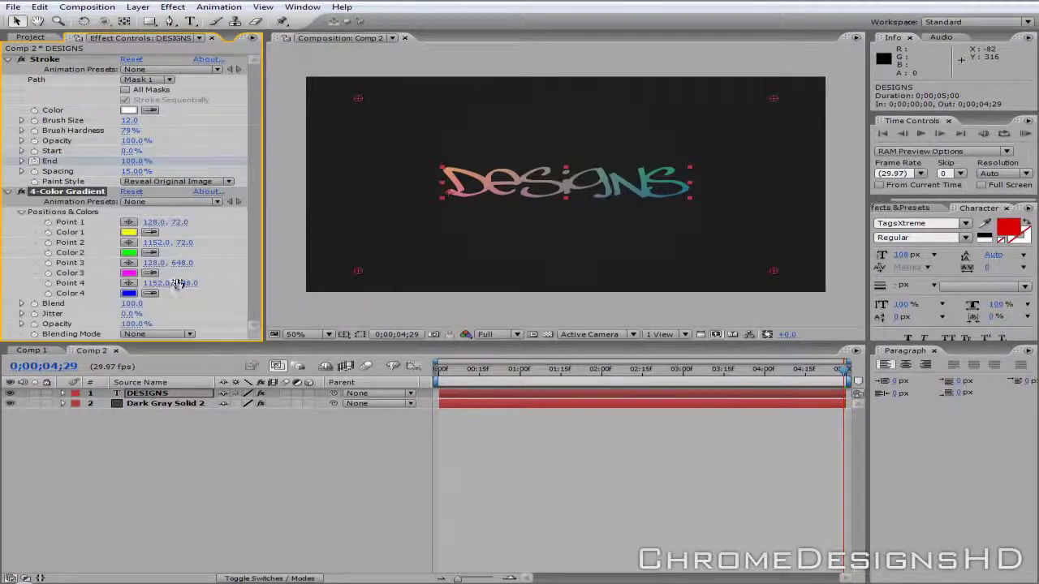
{"action": "left_click", "coordinate": [129, 293]}
{"action": "left_click_drag", "start_coordinate": [544, 341], "coordinate": [535, 216]}
{"action": "left_click", "coordinate": [686, 220]}
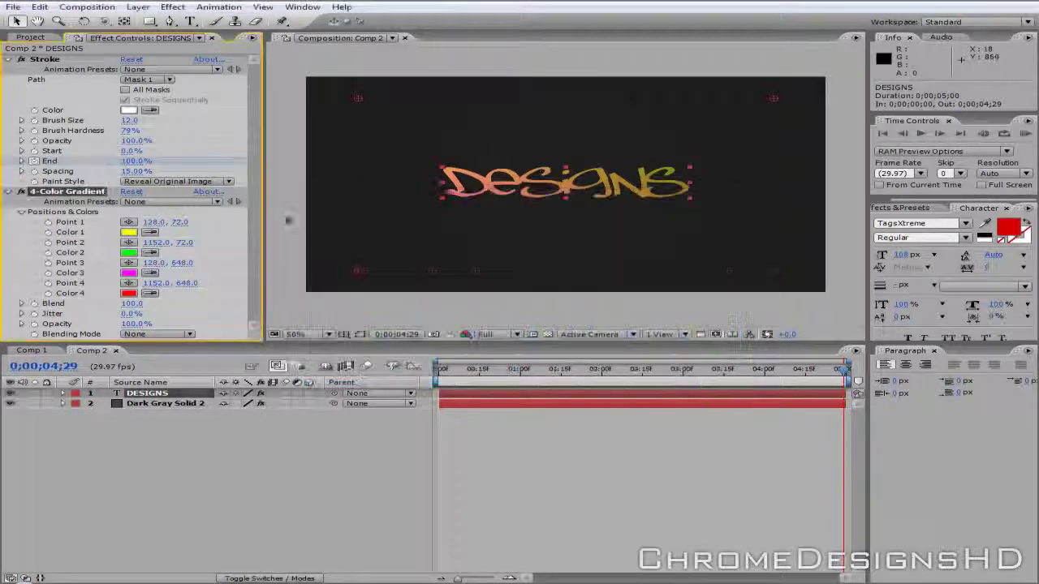
Set the 4-Color Gradient's Color 1 to the dark red 6B0000
{"action": "left_click", "coordinate": [129, 233]}
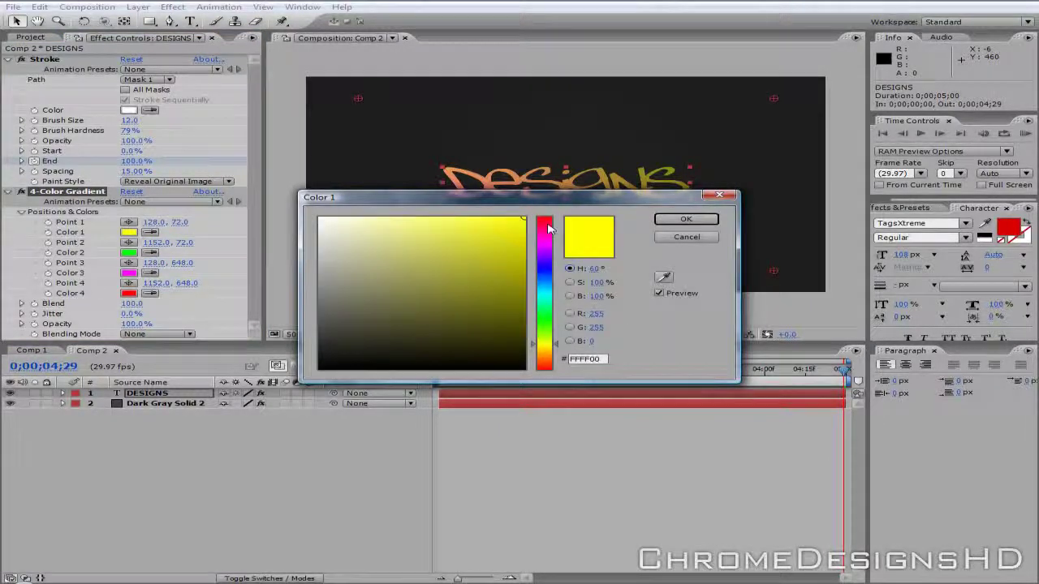
{"action": "left_click", "coordinate": [548, 226]}
{"action": "left_click_drag", "start_coordinate": [519, 273], "coordinate": [543, 204]}
{"action": "left_click_drag", "start_coordinate": [521, 297], "coordinate": [536, 306]}
{"action": "left_click", "coordinate": [686, 220]}
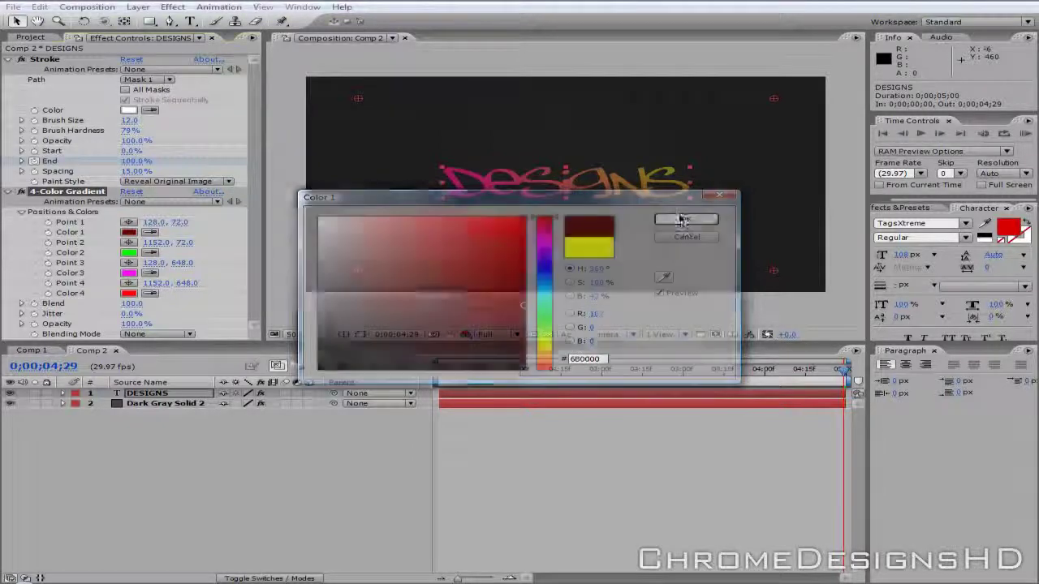
Change the 4-Color Gradient's Color 2 to a dark red
{"action": "left_click", "coordinate": [128, 253]}
{"action": "mouse_move", "coordinate": [553, 258]}
{"action": "left_mouse_down"}
{"action": "mouse_move", "coordinate": [548, 220]}
{"action": "mouse_move", "coordinate": [548, 297]}
{"action": "left_mouse_up"}
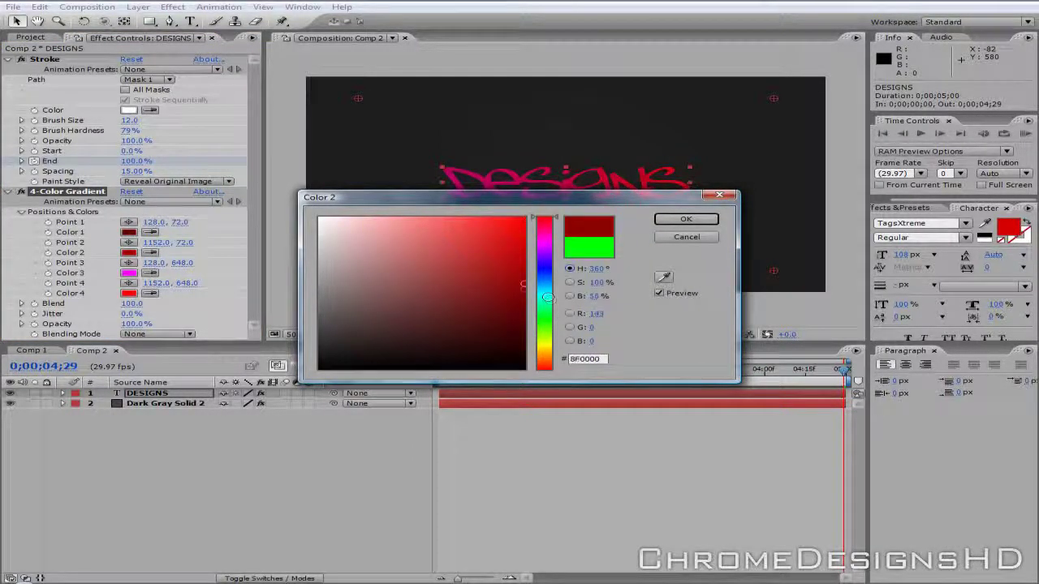
{"action": "left_click", "coordinate": [668, 220]}
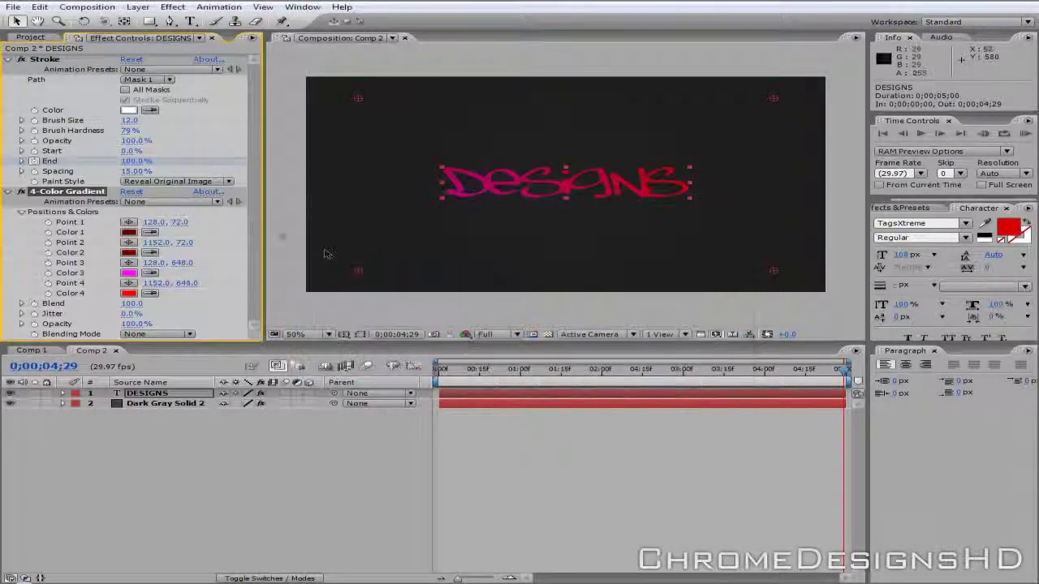
{"action": "left_click", "coordinate": [219, 261]}
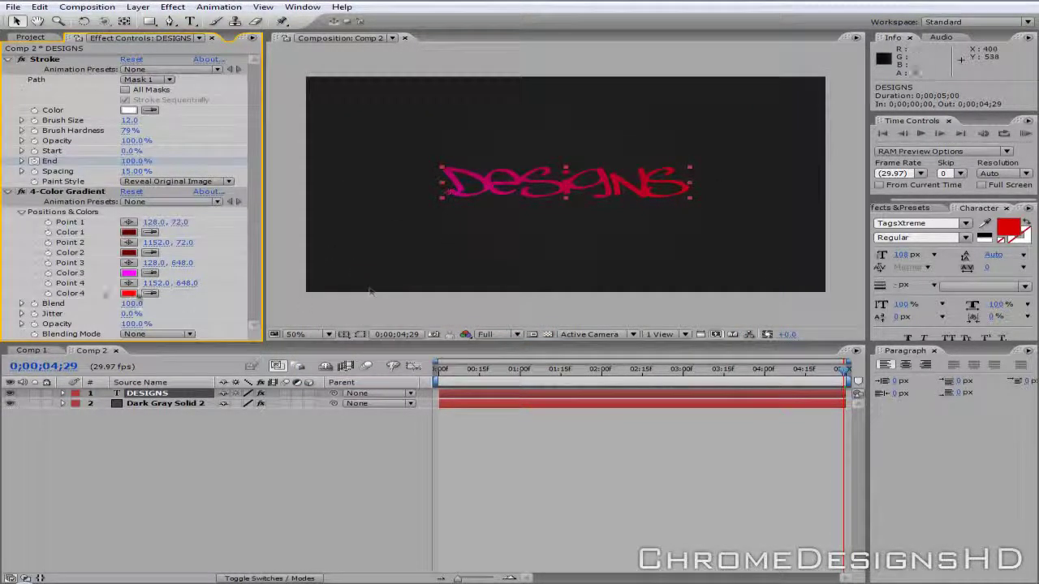
Change the 4-Color Gradient's Color 3 to a dark red
{"action": "left_click", "coordinate": [126, 274]}
{"action": "left_click_drag", "start_coordinate": [545, 242], "coordinate": [534, 295]}
{"action": "left_click", "coordinate": [696, 218]}
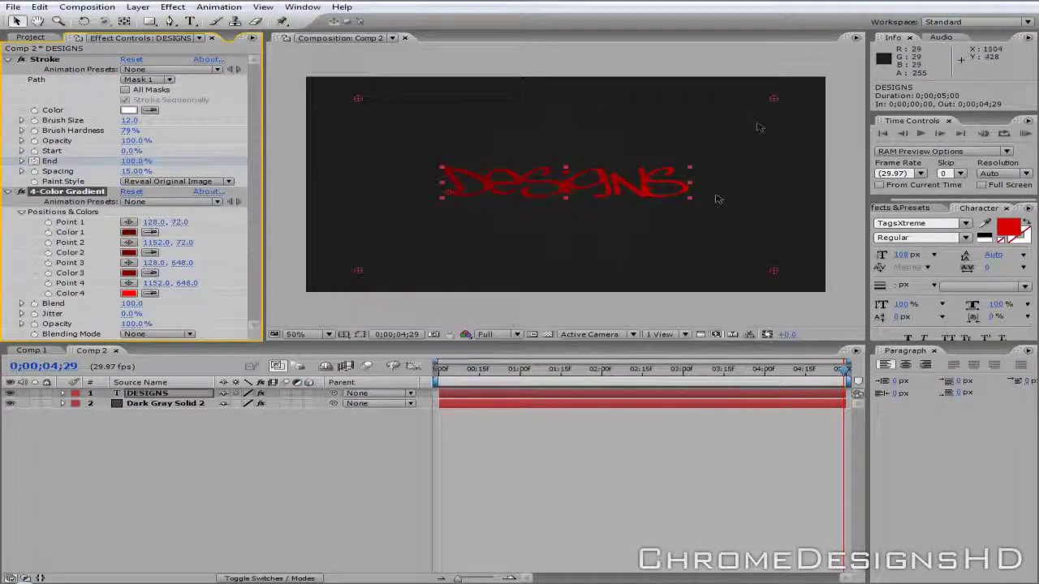
Move gradient Point 2 to about 1164, 70 and Point 1 to about 586, 58, and deselect the DESIGNS layer
{"action": "mouse_move", "coordinate": [772, 98]}
{"action": "left_mouse_down"}
{"action": "mouse_move", "coordinate": [650, 146]}
{"action": "mouse_move", "coordinate": [682, 146]}
{"action": "mouse_move", "coordinate": [765, 108]}
{"action": "mouse_move", "coordinate": [682, 104]}
{"action": "mouse_move", "coordinate": [778, 97]}
{"action": "left_mouse_up"}
{"action": "left_click_drag", "start_coordinate": [358, 98], "coordinate": [543, 100]}
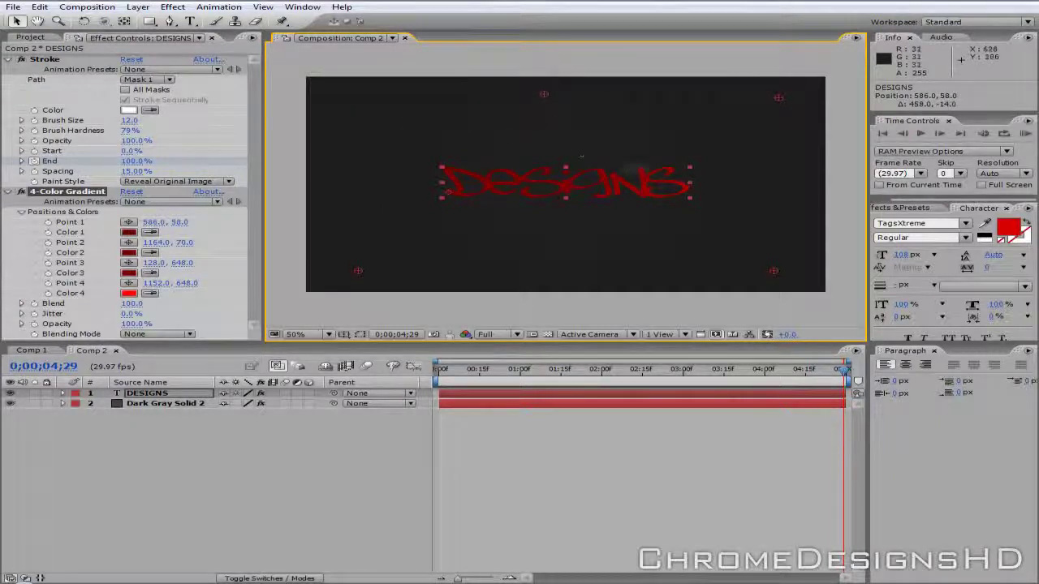
{"action": "left_click", "coordinate": [822, 172]}
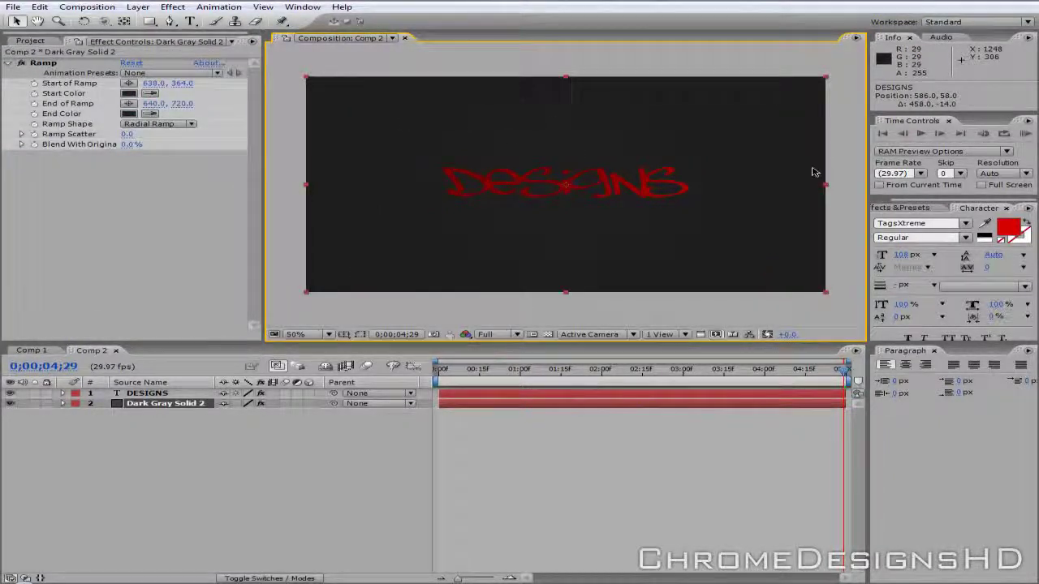